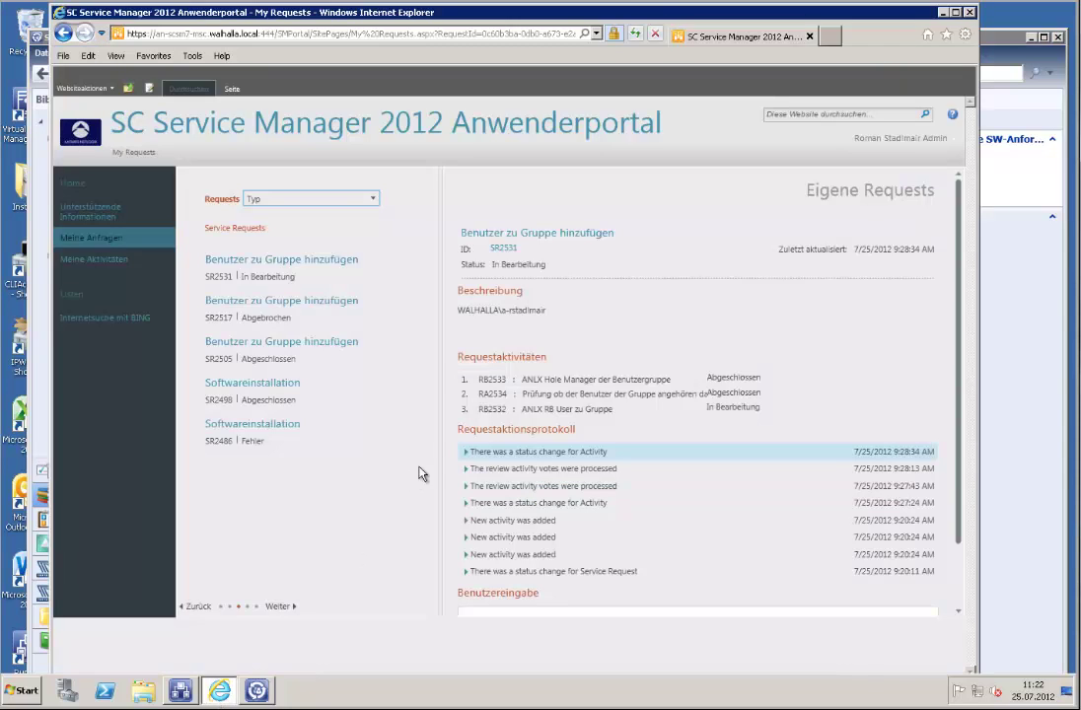
Step: Refresh the SR2531 'Benutzer zu Gruppe hinzufügen' request so it shows status Abgeschlossen
{"action": "left_click", "coordinate": [505, 249]}
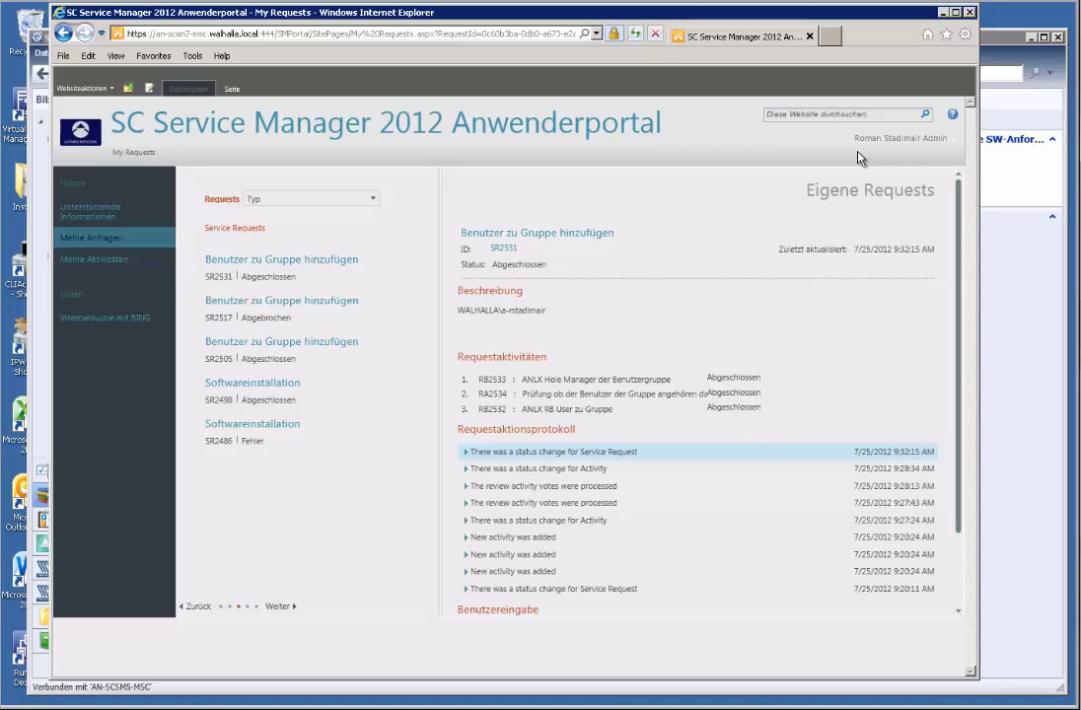
{"action": "left_click", "coordinate": [943, 11]}
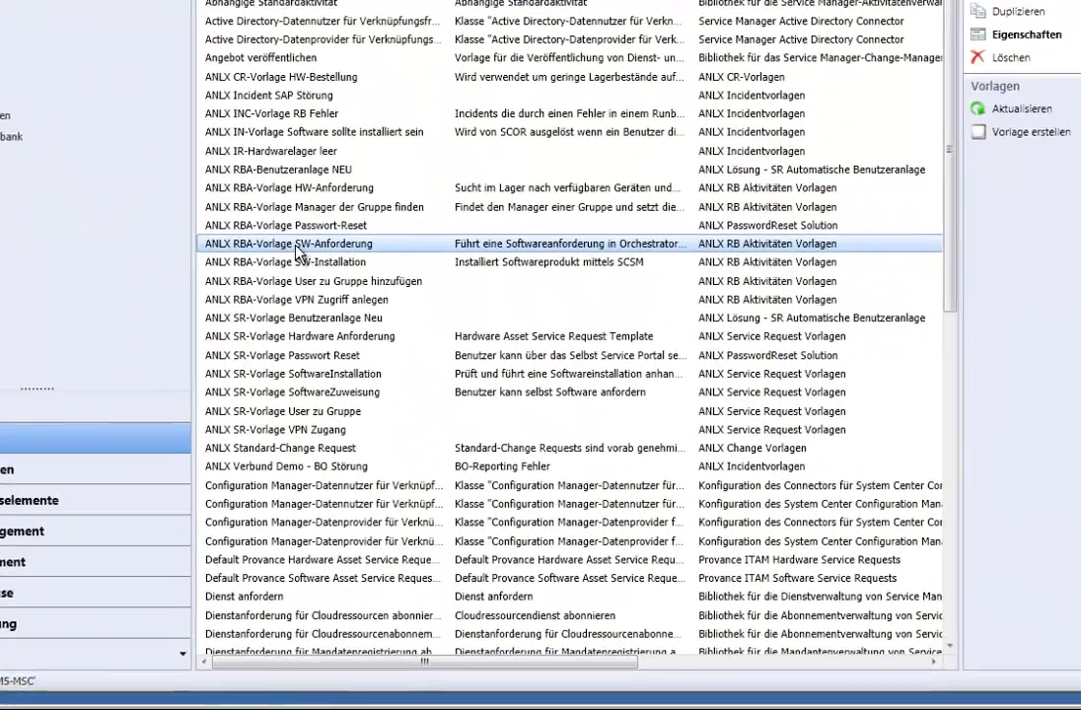
{"action": "mouse_move", "coordinate": [124, 698]}
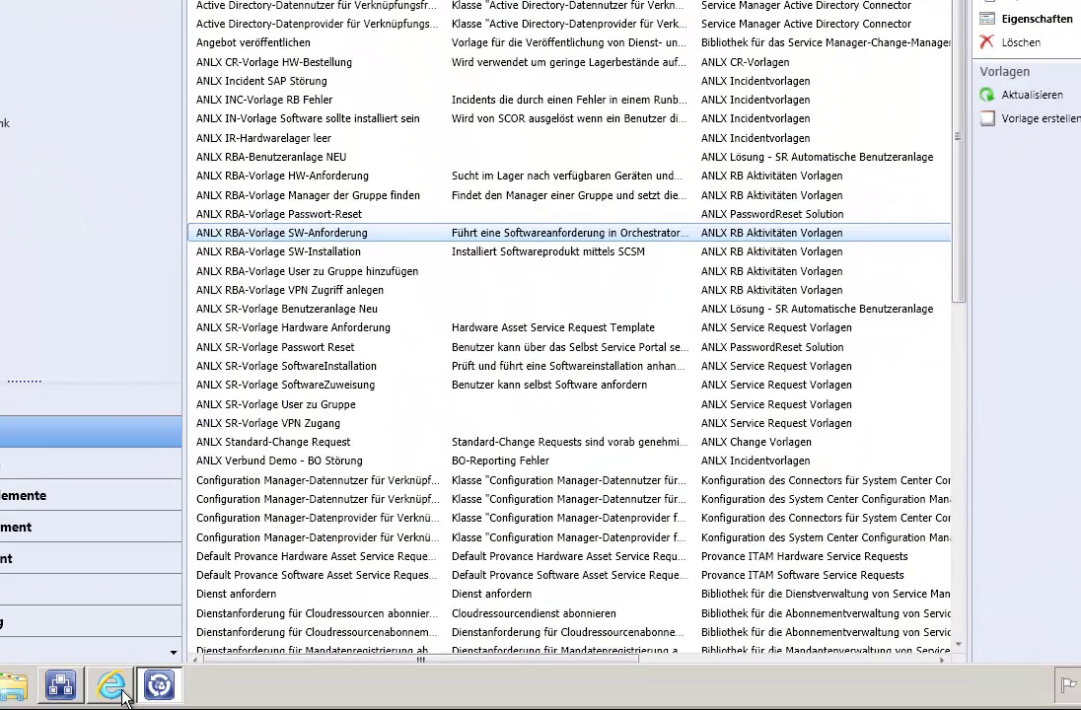
{"action": "left_click", "coordinate": [60, 685]}
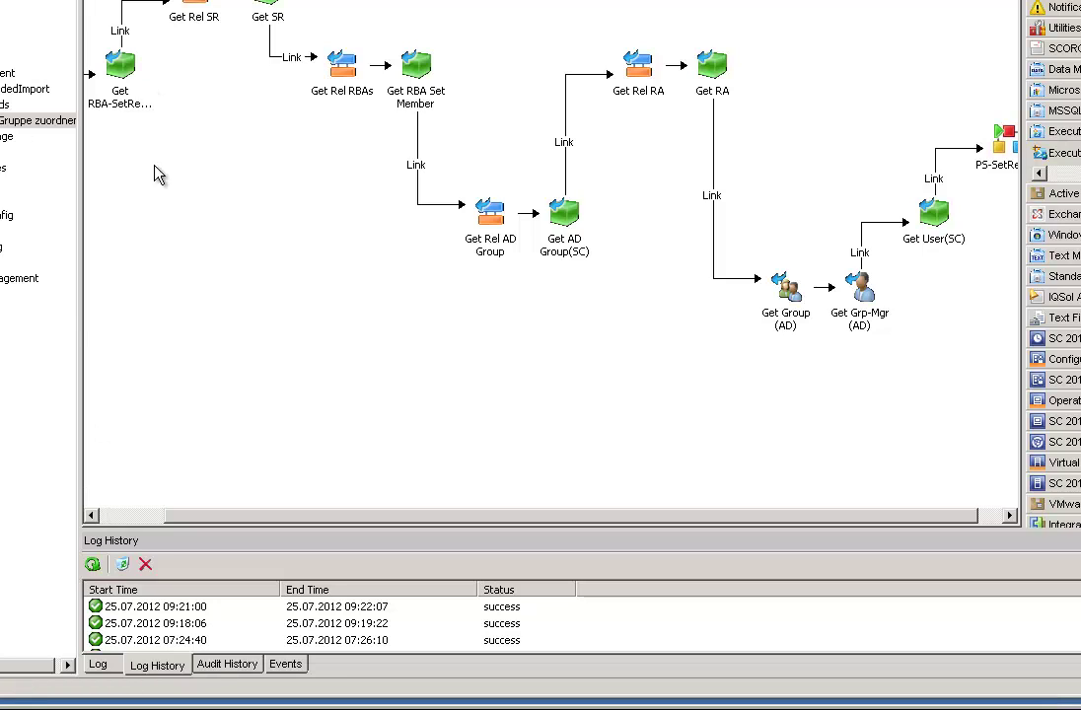
{"action": "left_click_drag", "start_coordinate": [80, 326], "coordinate": [63, 324]}
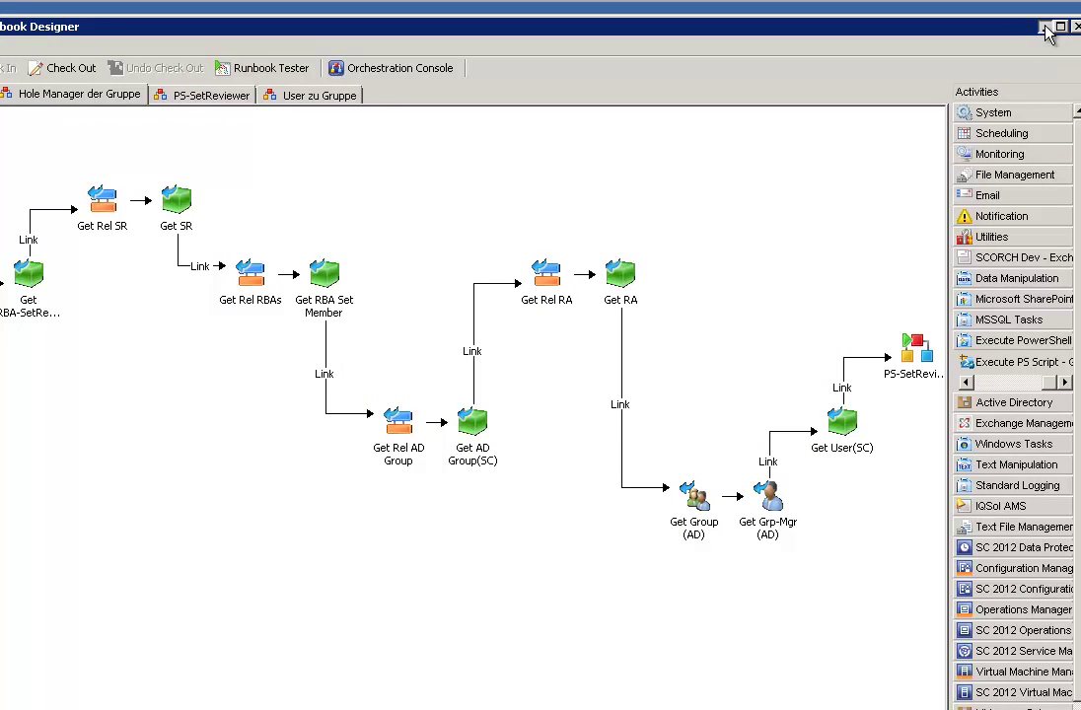
Step: Open the 'ANLX RBA-Vorlage Manager der Gruppe finden' template and confirm ActivityGUID maps to Id
{"action": "left_click", "coordinate": [1047, 28]}
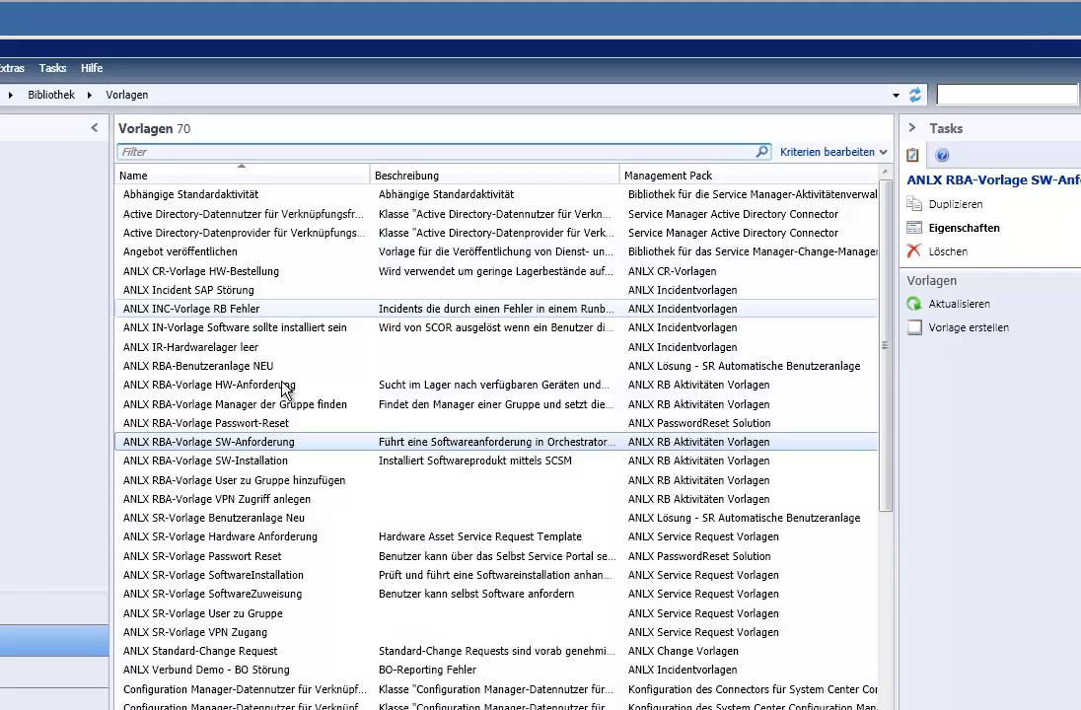
{"action": "left_click", "coordinate": [226, 412]}
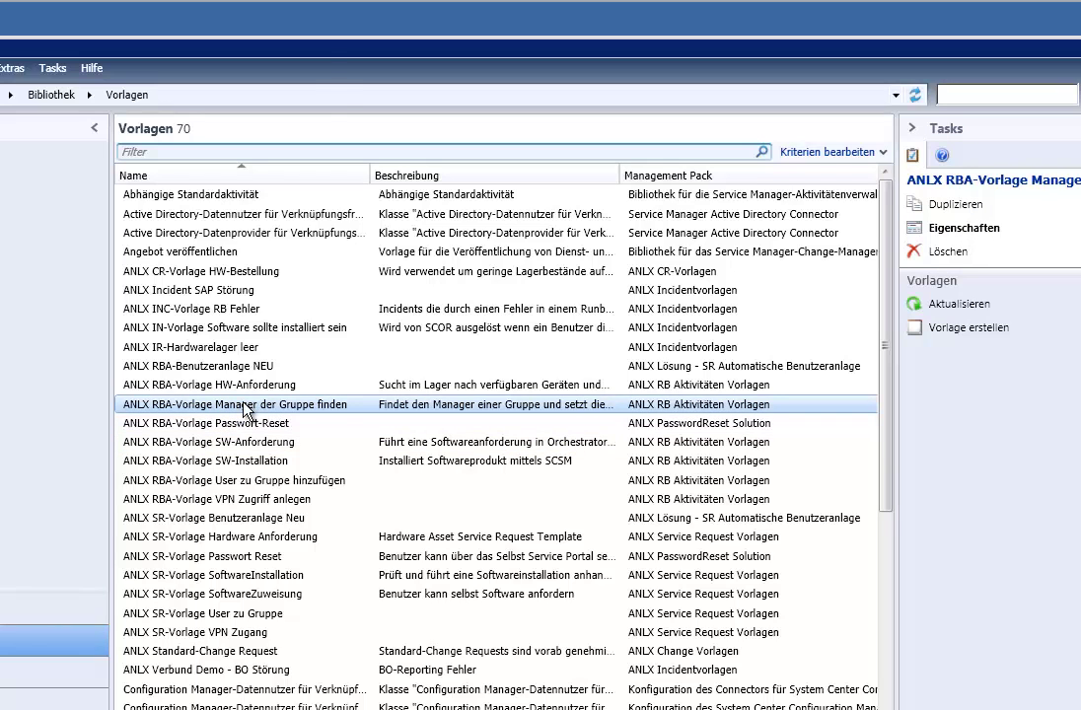
{"action": "double_click", "coordinate": [246, 411]}
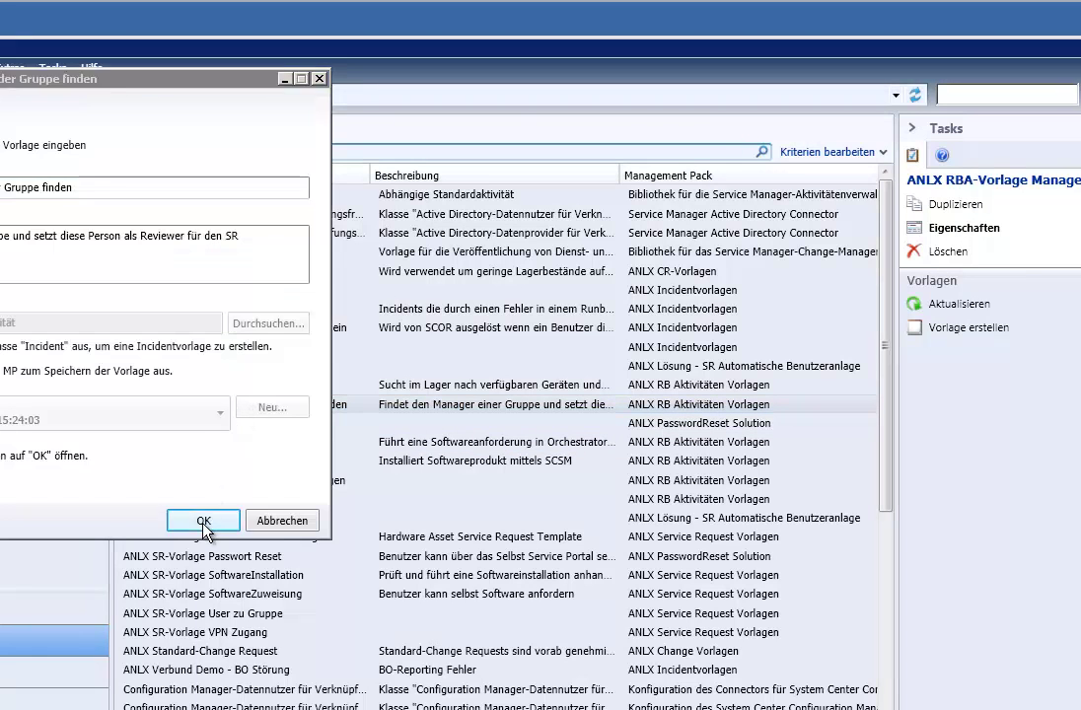
{"action": "left_click", "coordinate": [203, 521]}
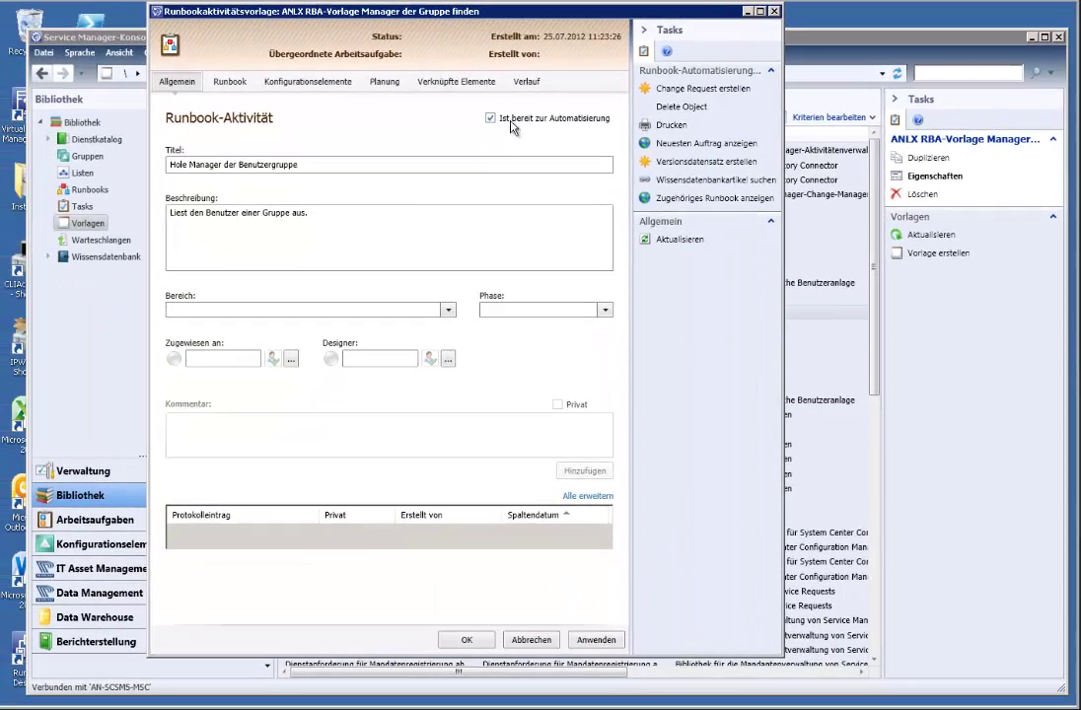
{"action": "left_click", "coordinate": [225, 81]}
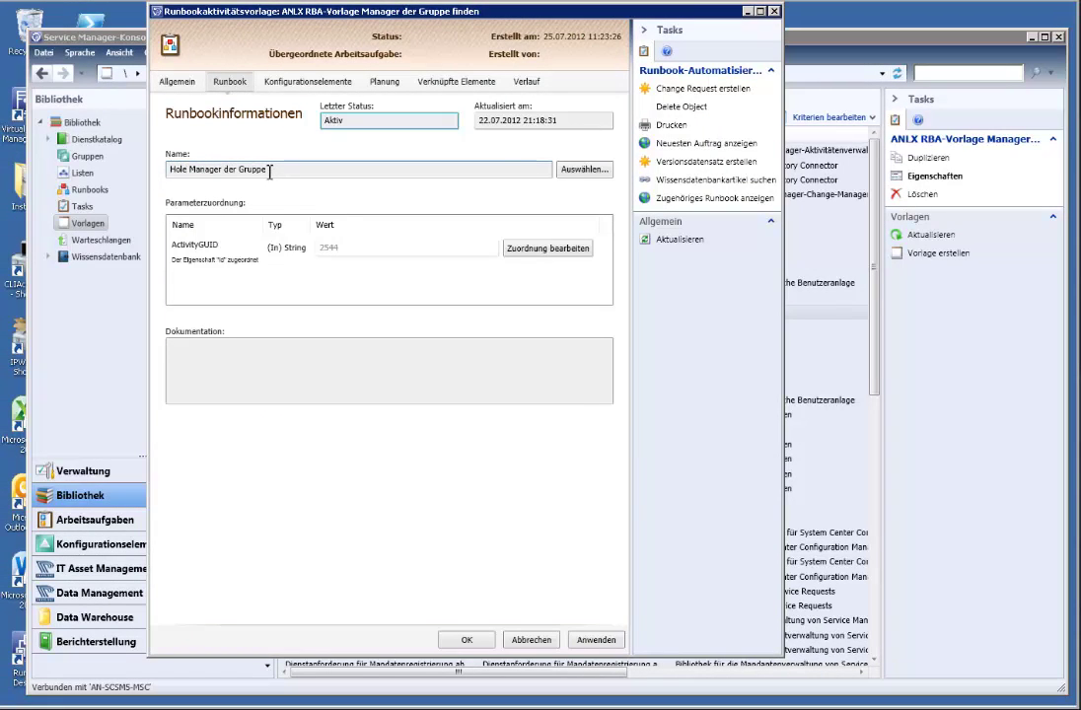
{"action": "left_click", "coordinate": [197, 248]}
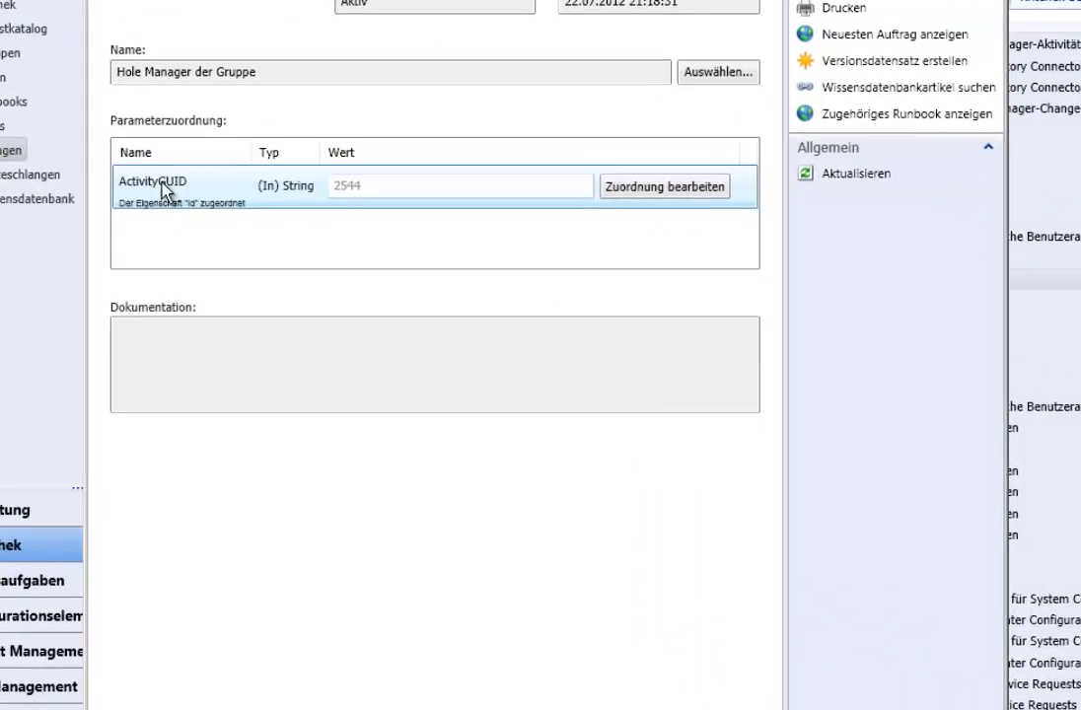
{"action": "left_click", "coordinate": [657, 185]}
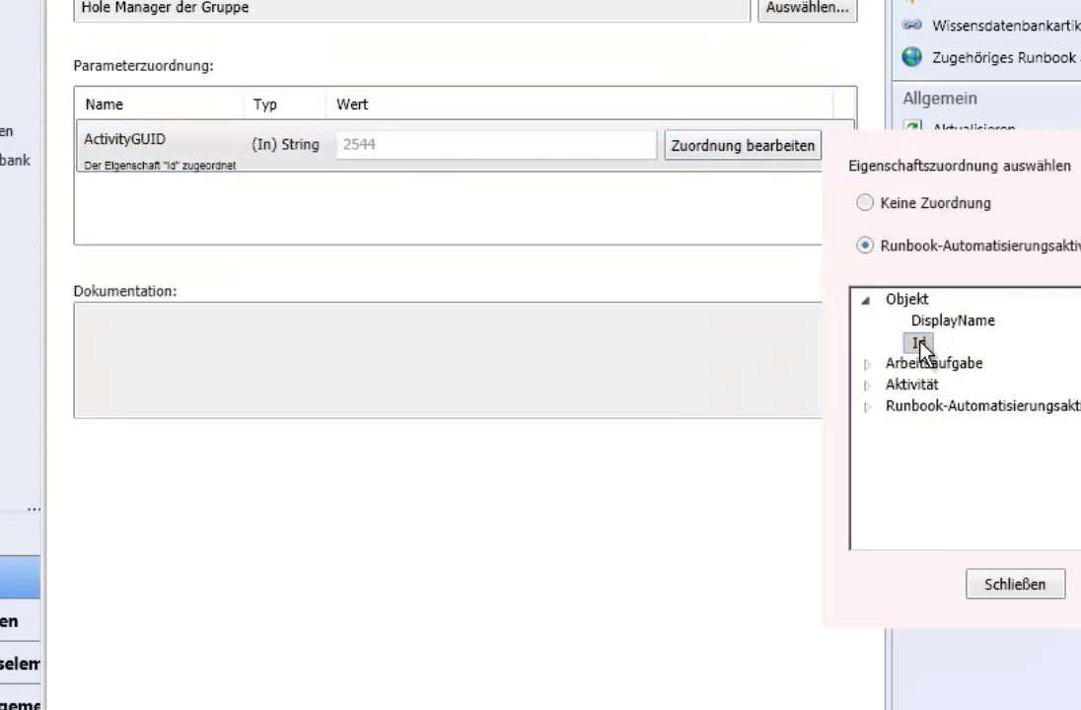
{"action": "left_click", "coordinate": [1017, 586]}
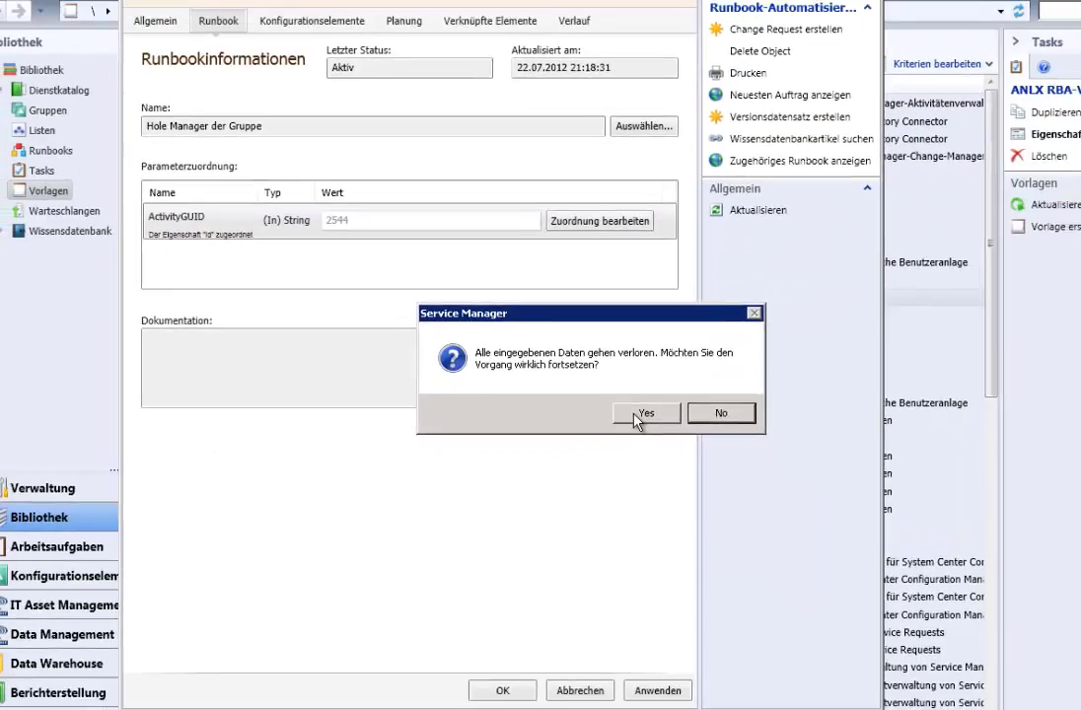
Step: Discard the previous template and check that 'User zu Gruppe hinzufügen' maps ActivityID to Id
{"action": "left_click", "coordinate": [641, 414]}
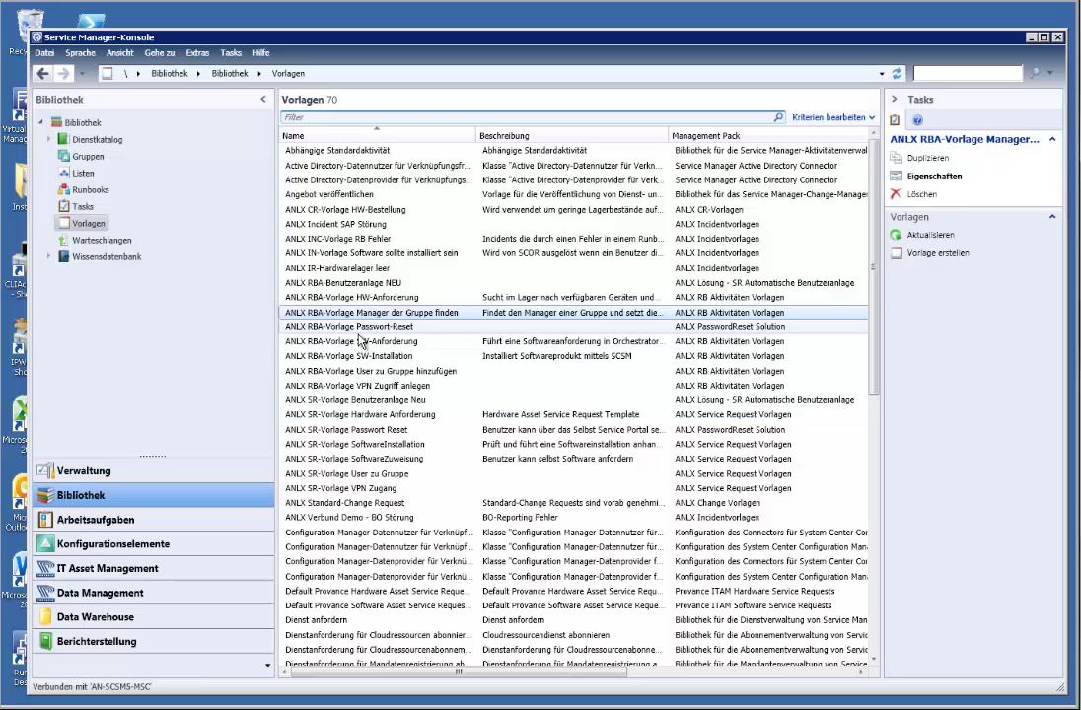
{"action": "left_click", "coordinate": [358, 372]}
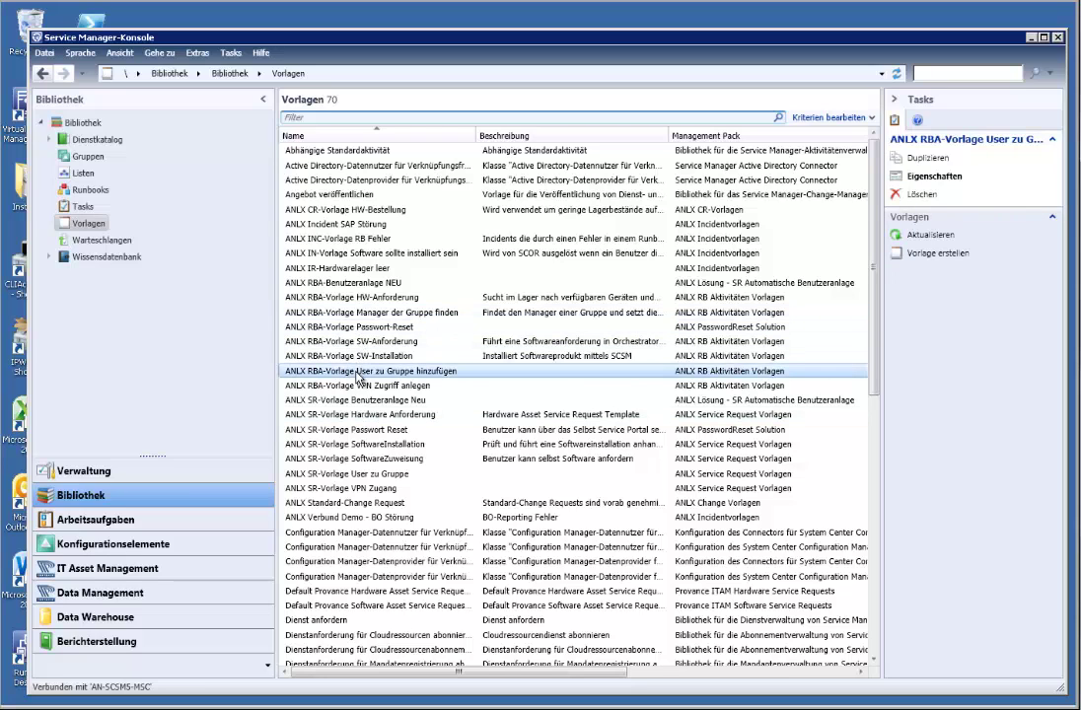
{"action": "double_click", "coordinate": [358, 376]}
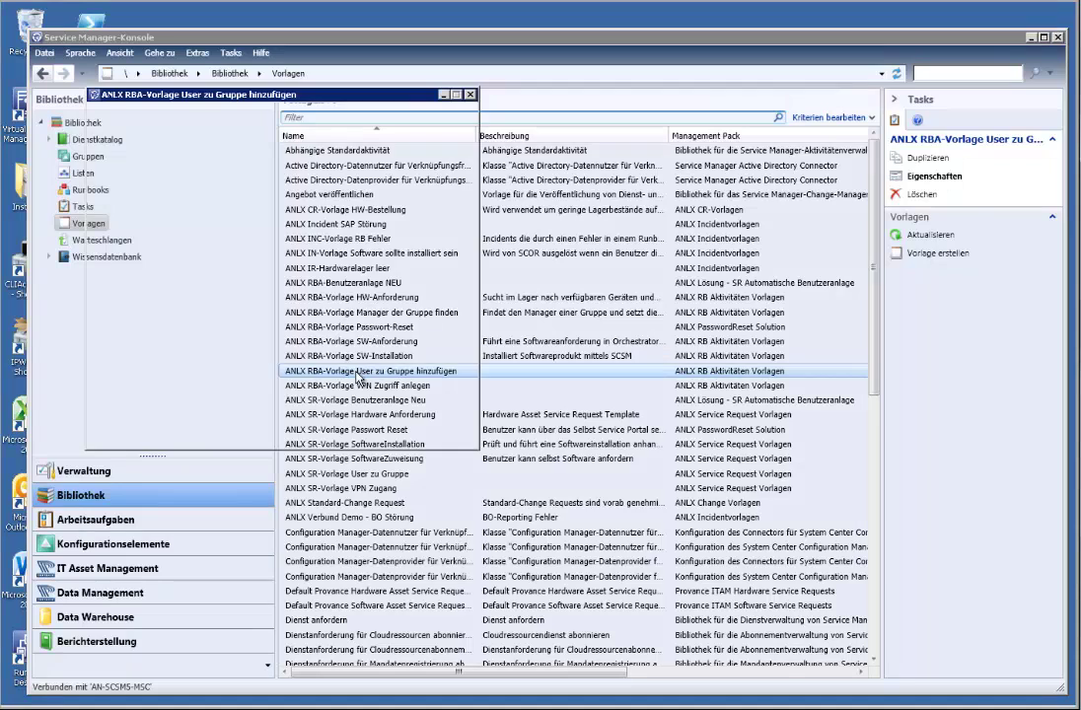
{"action": "left_click", "coordinate": [381, 437]}
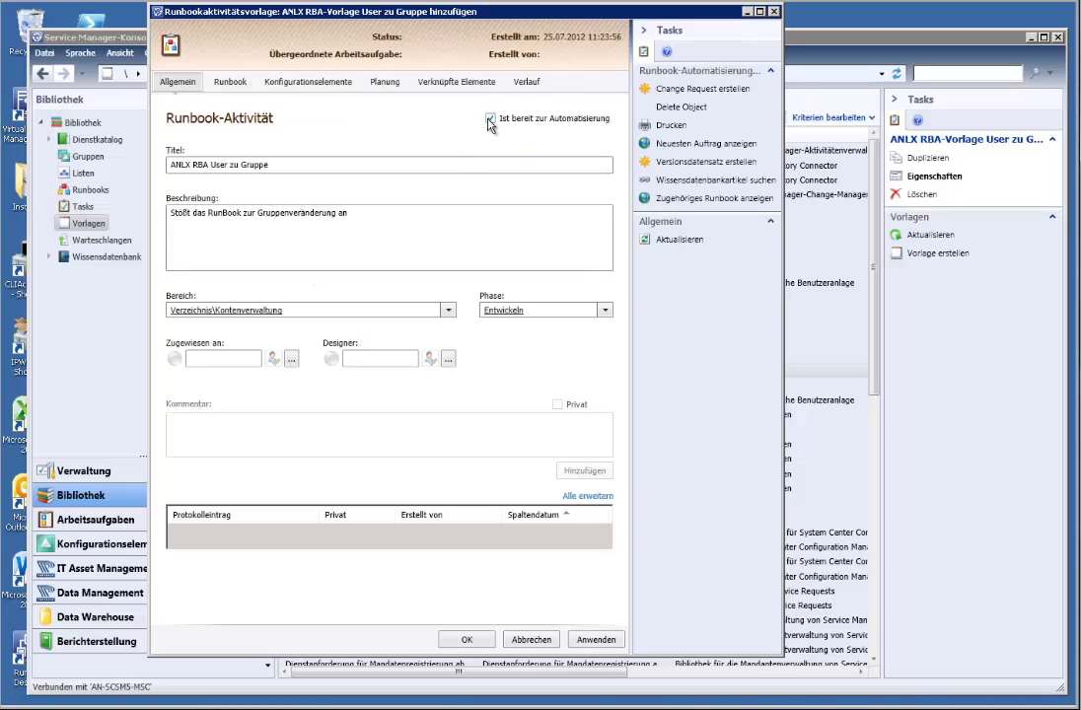
{"action": "left_click", "coordinate": [233, 85]}
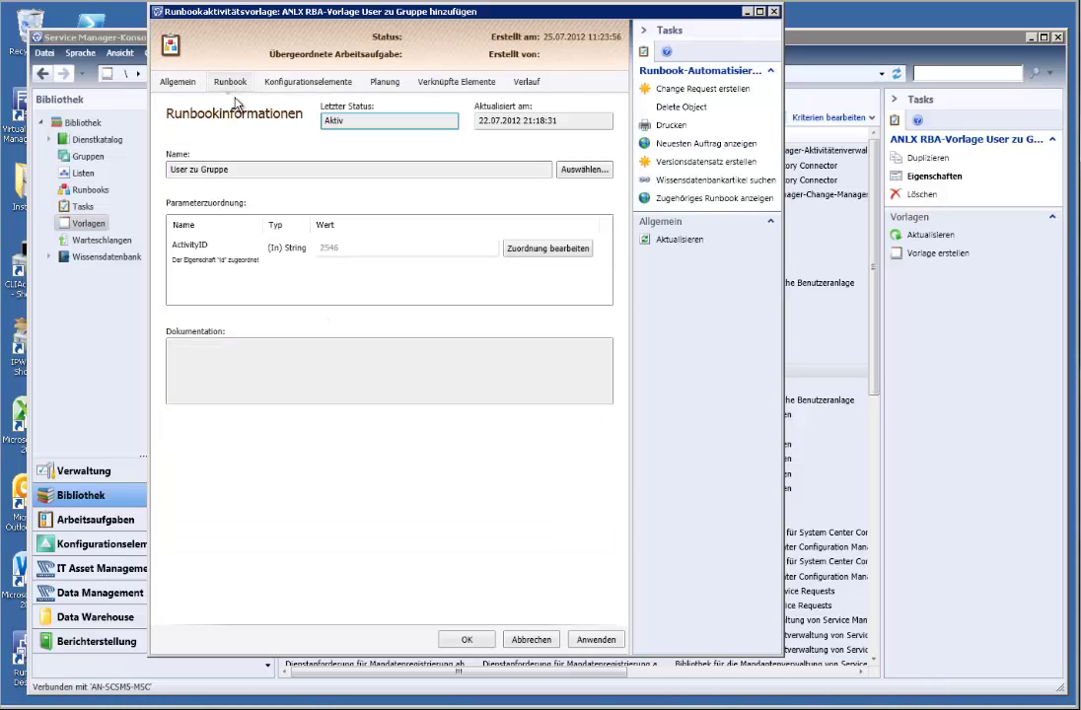
{"action": "left_click", "coordinate": [201, 256]}
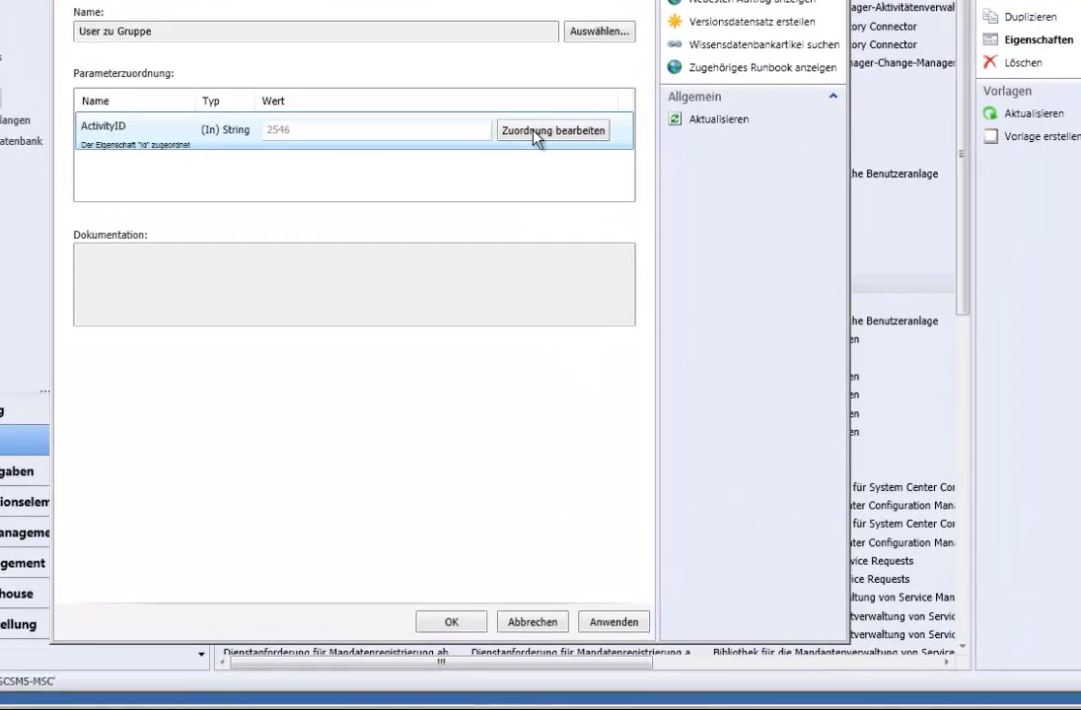
{"action": "left_click", "coordinate": [535, 138]}
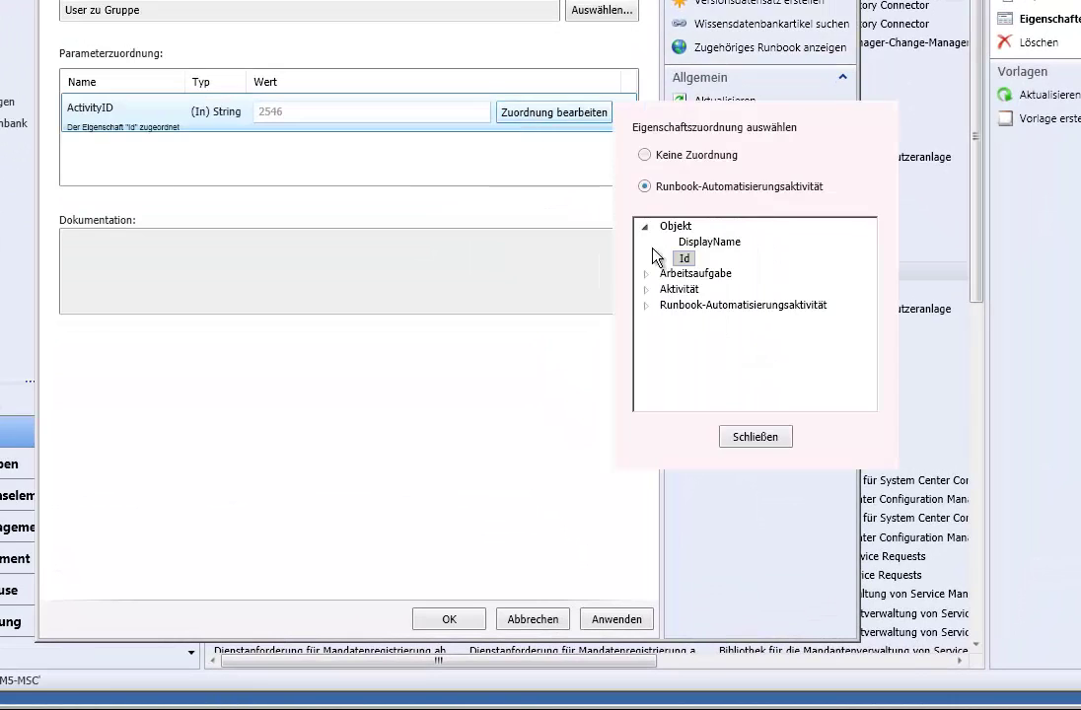
{"action": "left_click", "coordinate": [756, 437]}
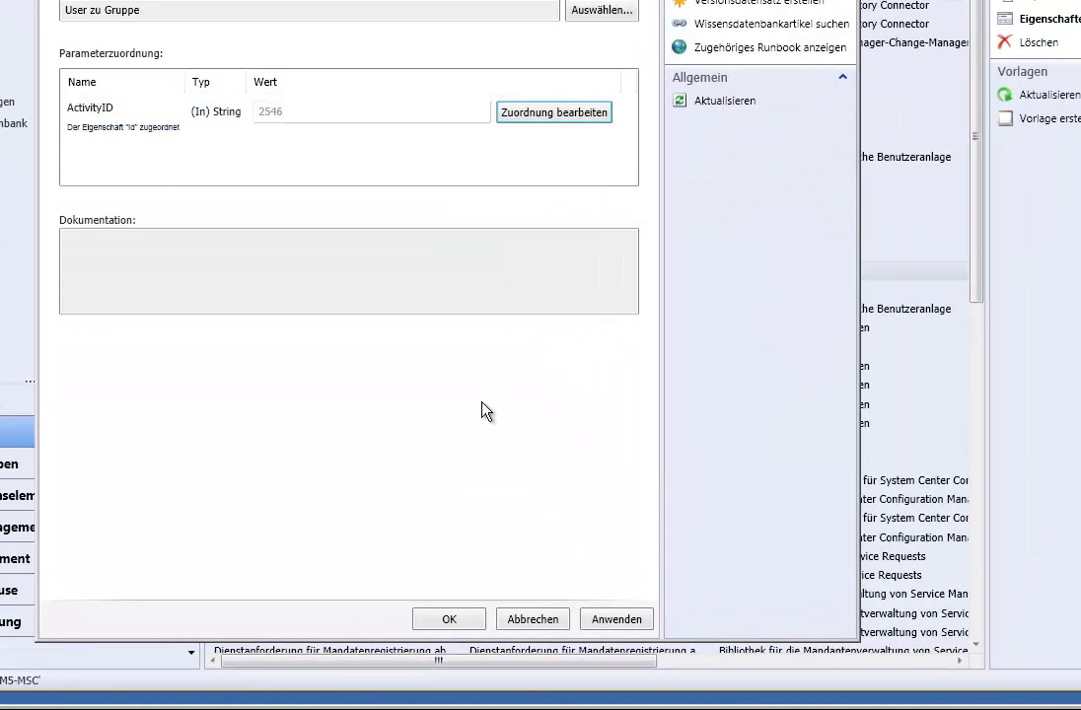
{"action": "left_click", "coordinate": [524, 619]}
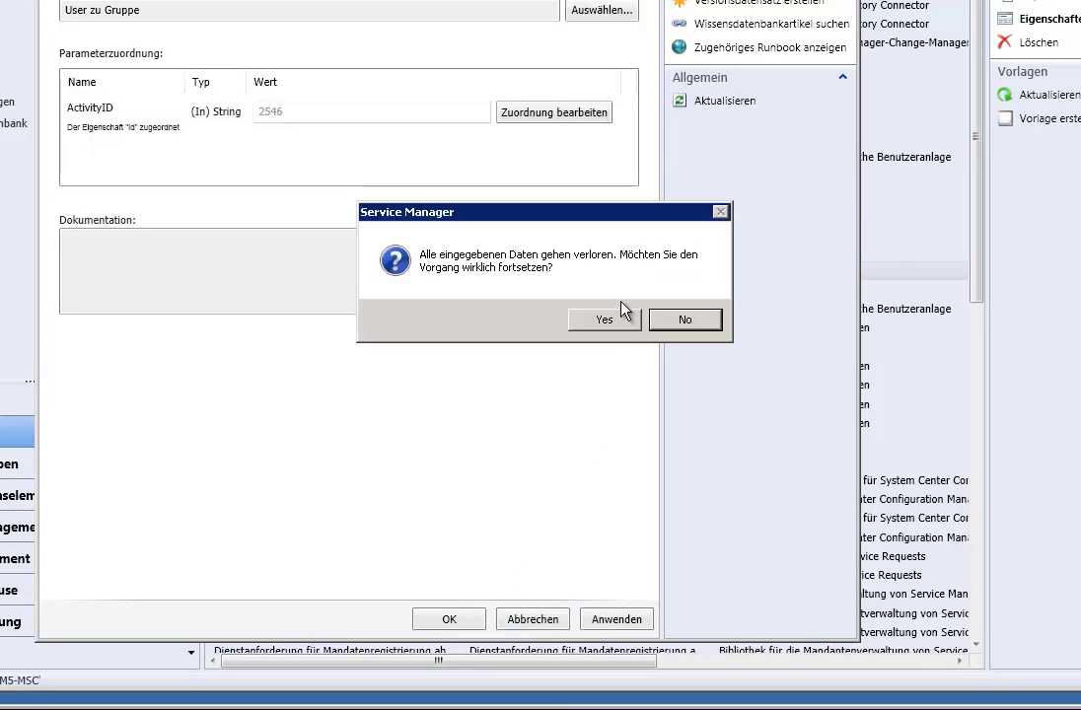
Step: Discard the runbook template and open the 'ANLX SR-Vorlage User zu Gruppe' service request template
{"action": "left_click", "coordinate": [611, 320]}
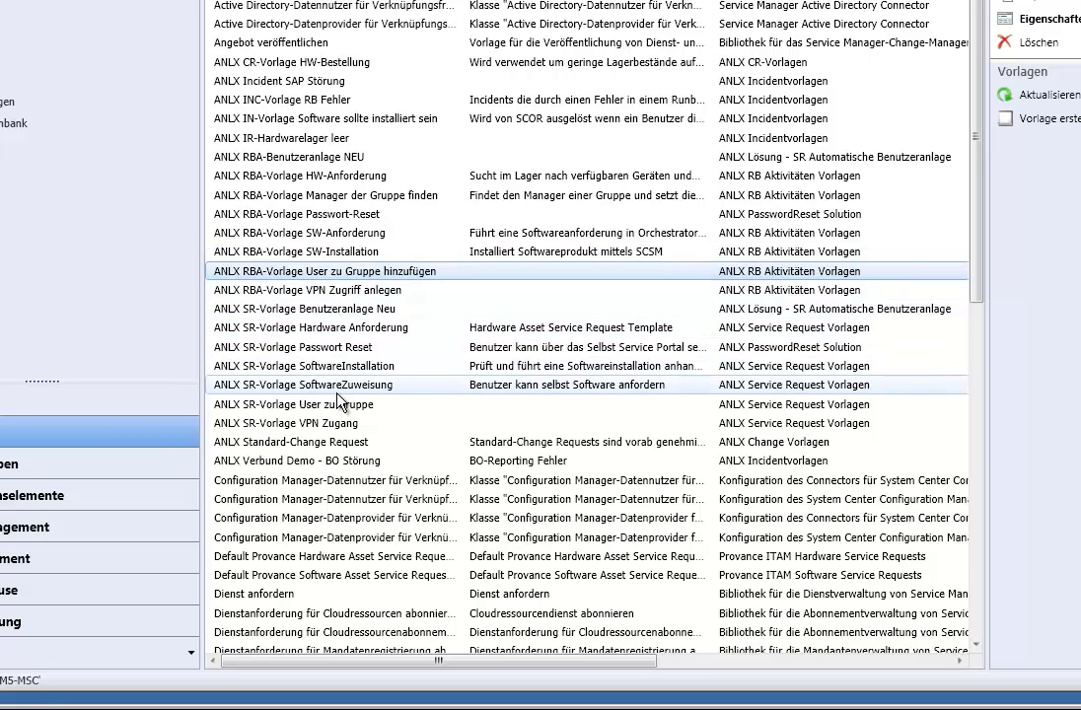
{"action": "double_click", "coordinate": [338, 404]}
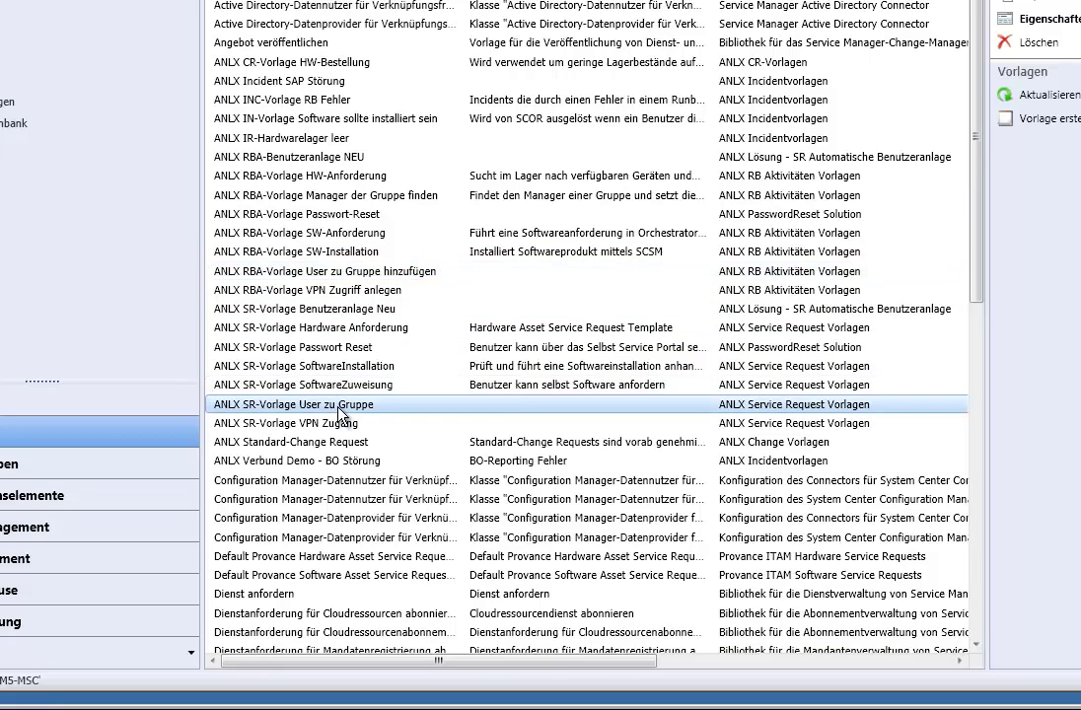
{"action": "left_click", "coordinate": [379, 400]}
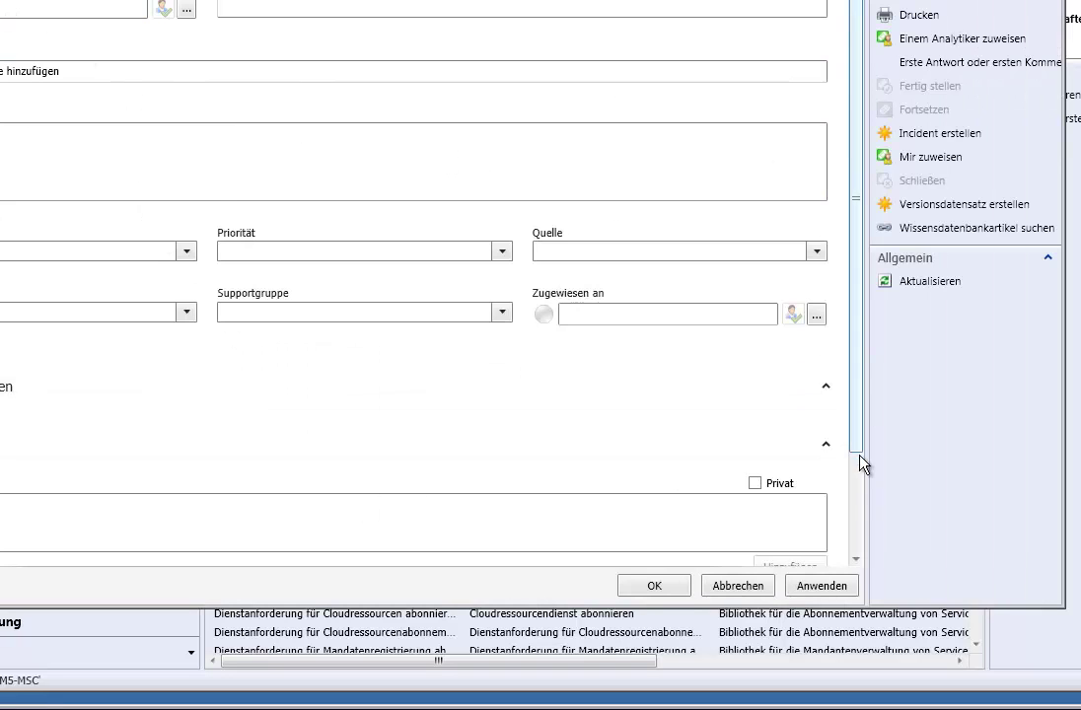
{"action": "scroll", "coordinate": [852, 346], "scroll_direction": "down", "scroll_amount": 2}
{"action": "scroll", "coordinate": [844, 155], "scroll_direction": "up", "scroll_amount": 2}
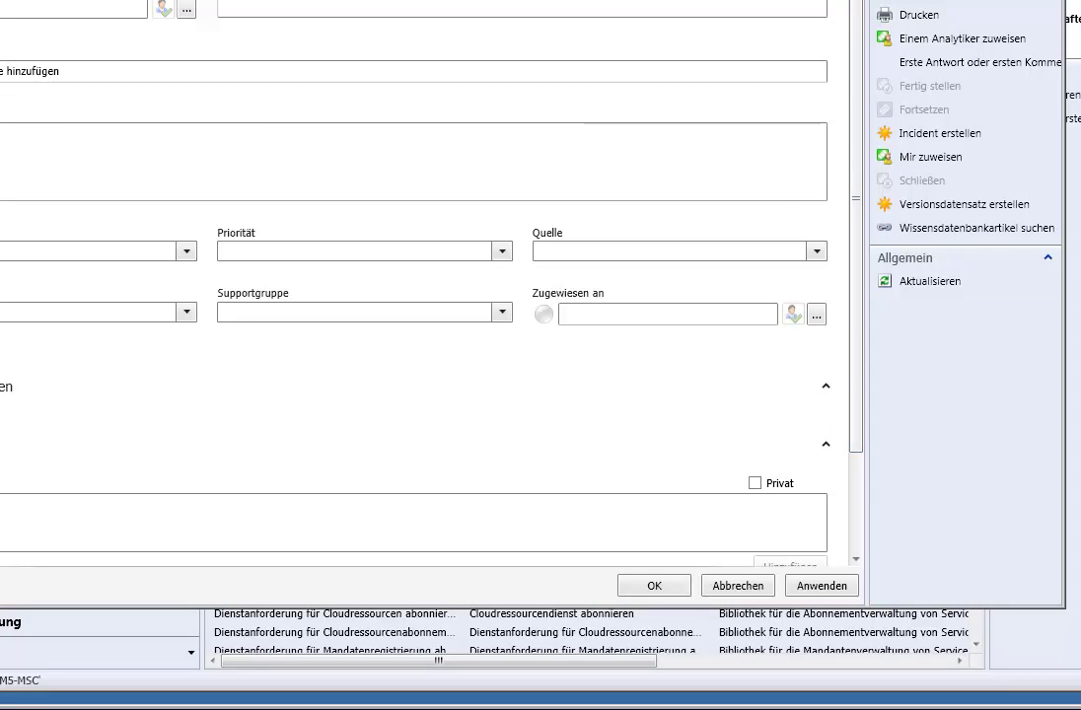
Step: Review the template's three activities in list view, then close it without saving
{"action": "left_click", "coordinate": [89, 14]}
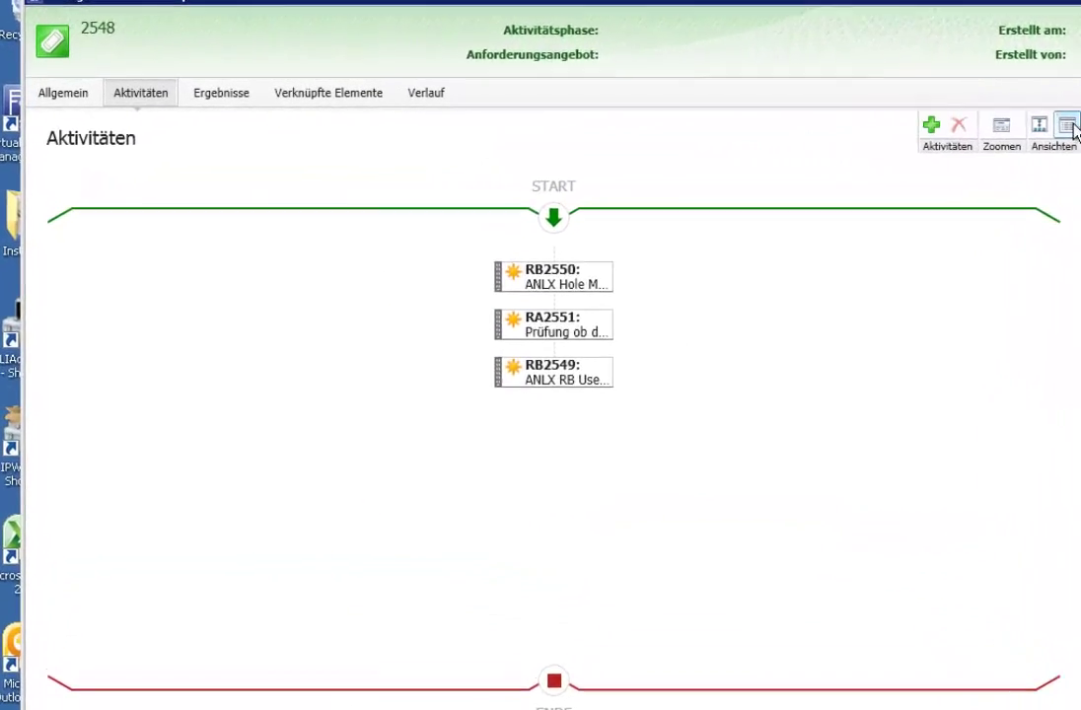
{"action": "left_click", "coordinate": [776, 123]}
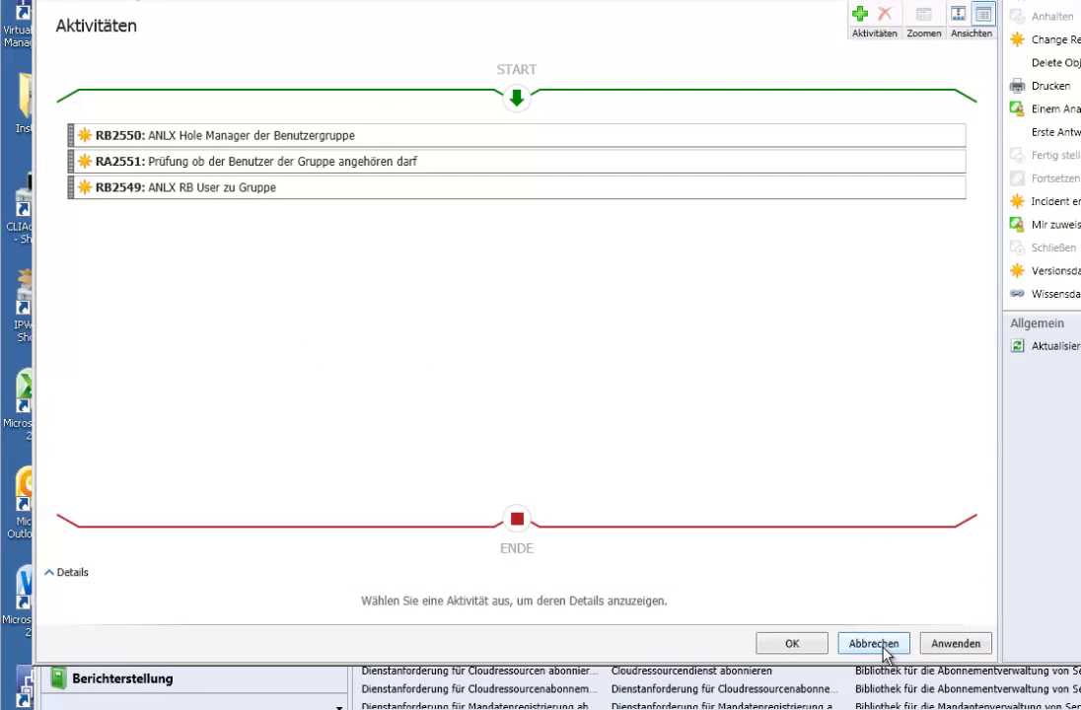
{"action": "left_click", "coordinate": [883, 646]}
{"action": "left_click", "coordinate": [748, 387]}
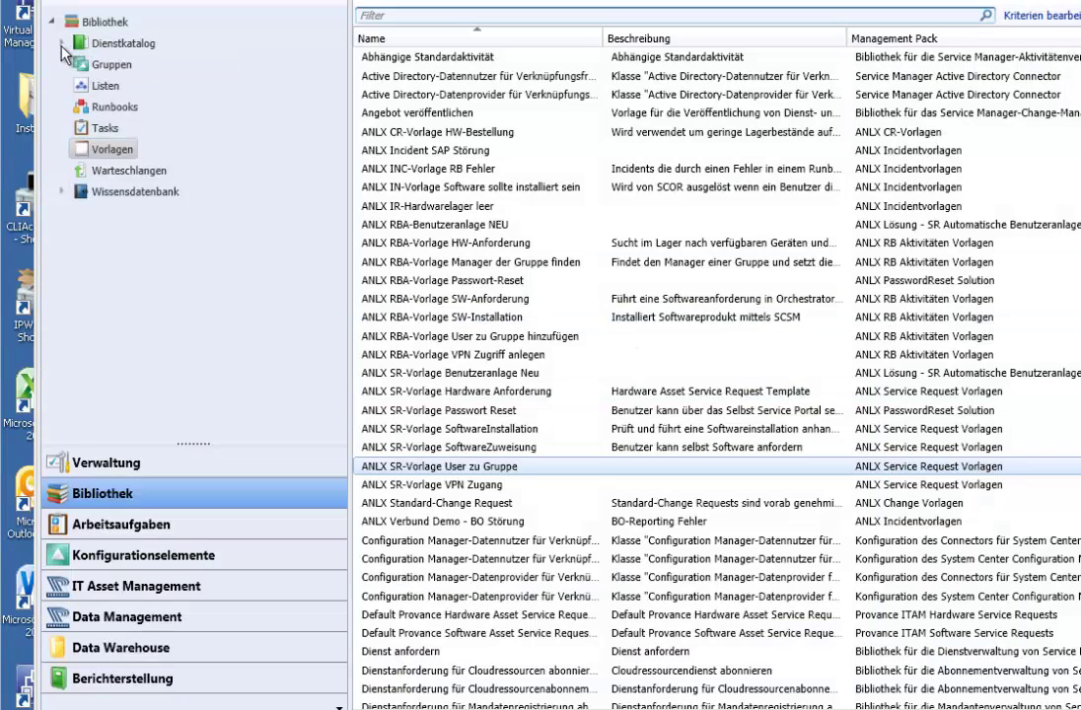
Step: Browse to Veröffentlichte Anforderungsangebote and select the 'ANLX Eigenen Benutzer zu AD Gruppe' offering
{"action": "left_click", "coordinate": [62, 43]}
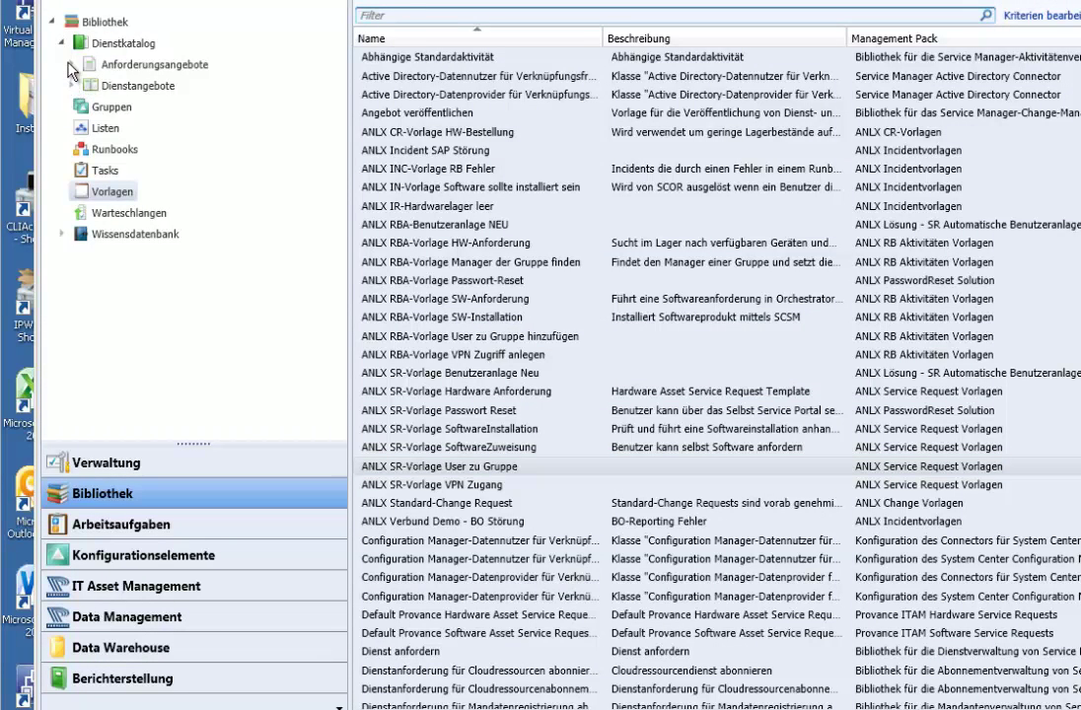
{"action": "left_click", "coordinate": [71, 65]}
{"action": "left_click", "coordinate": [133, 149]}
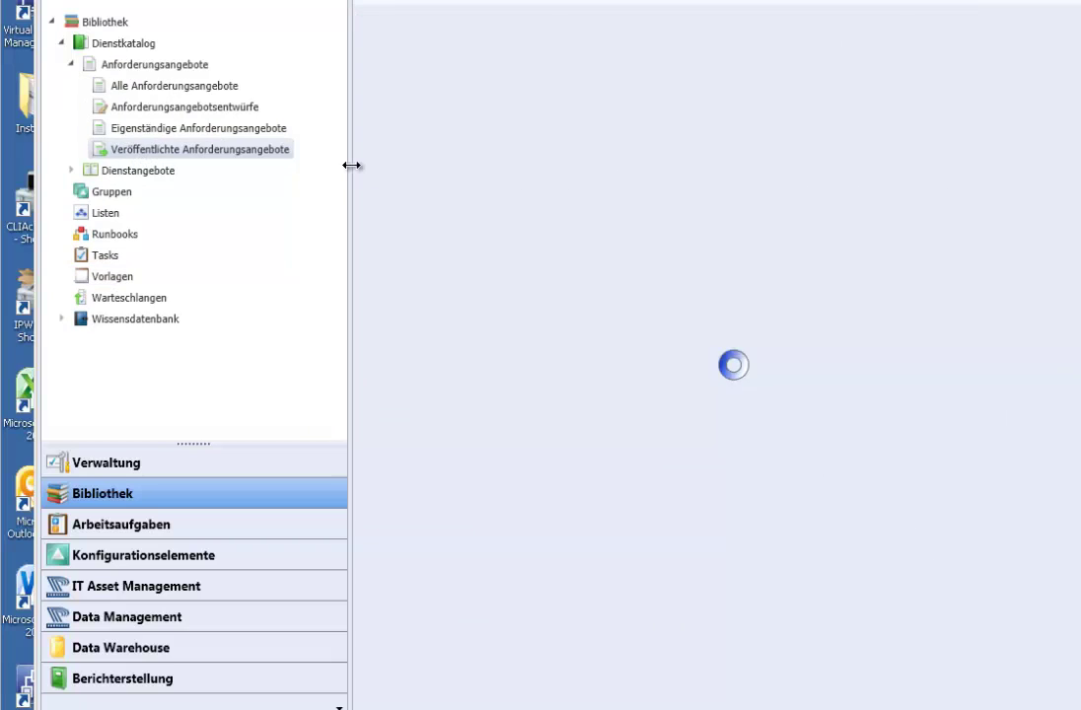
{"action": "mouse_move", "coordinate": [349, 165]}
{"action": "left_mouse_down"}
{"action": "mouse_move", "coordinate": [337, 147]}
{"action": "mouse_move", "coordinate": [335, 169]}
{"action": "left_mouse_up"}
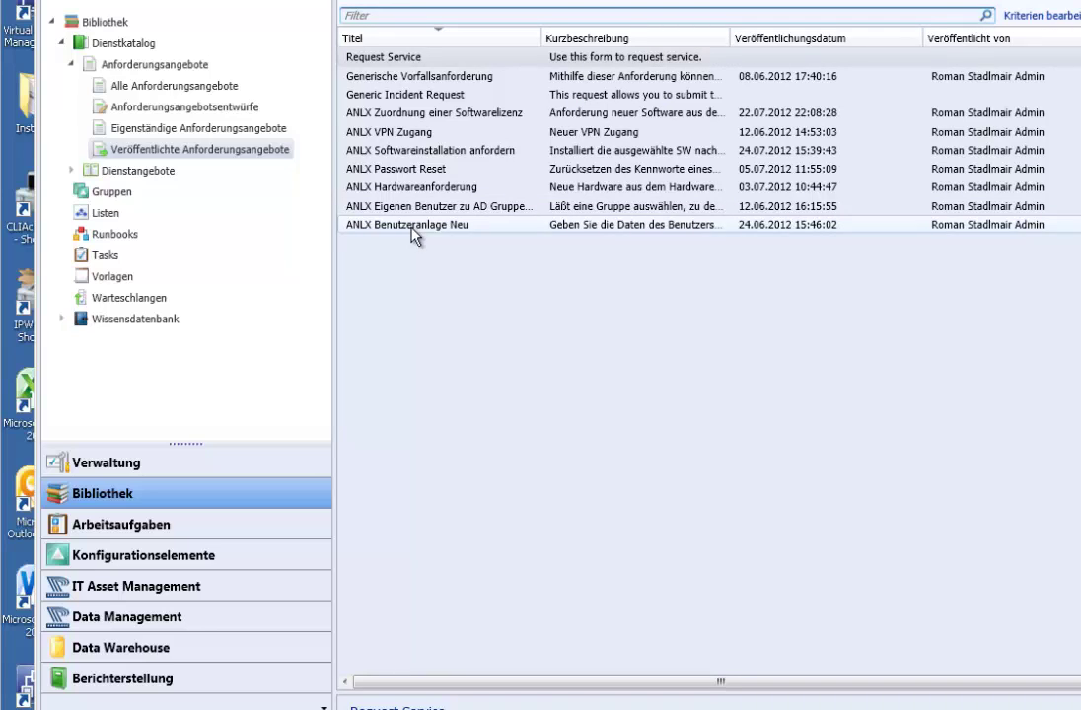
{"action": "left_click", "coordinate": [435, 209]}
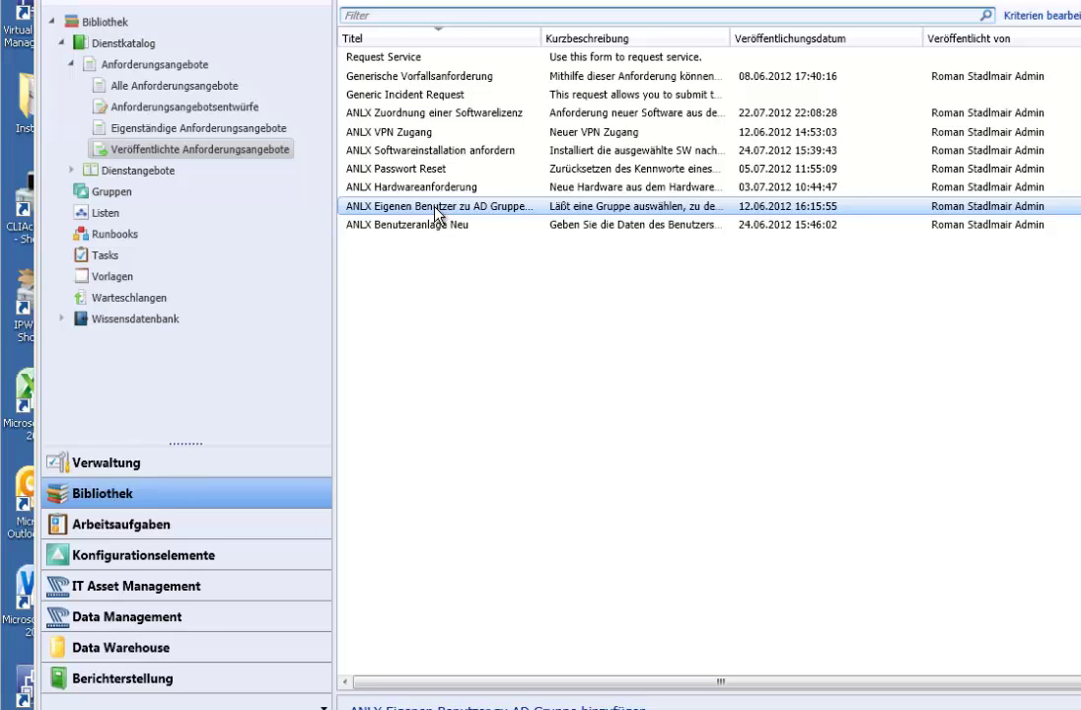
Step: Open the offering in Requestangebot bearbeiten, enlarged, showing the Begründung and AD Gruppe prompts
{"action": "double_click", "coordinate": [435, 209]}
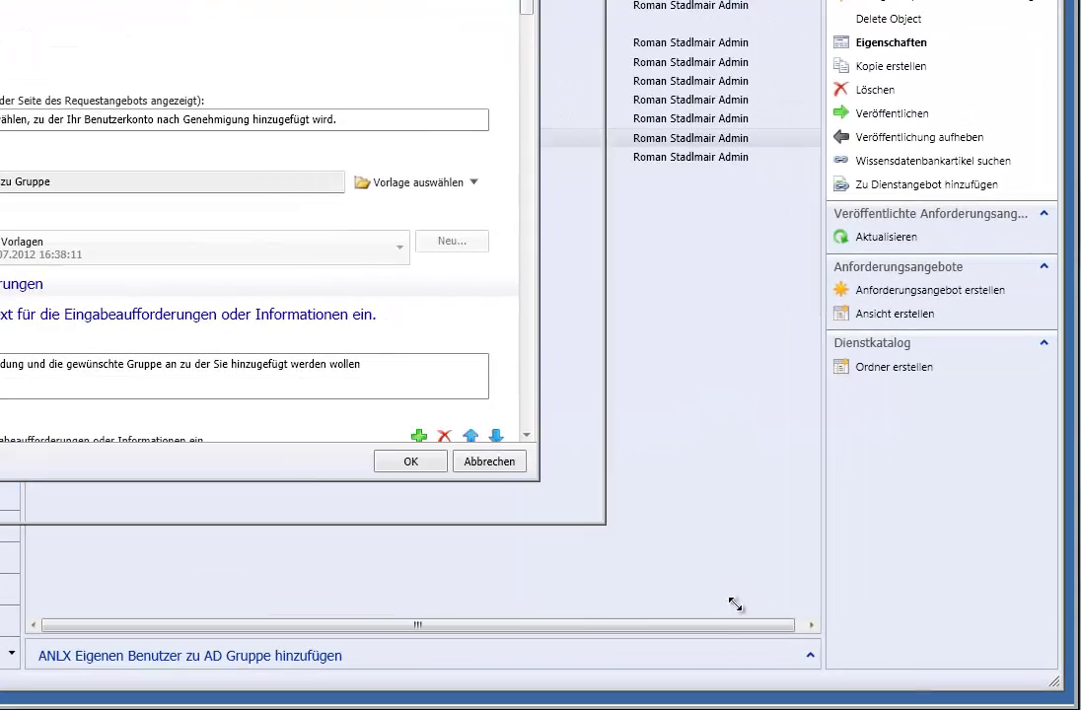
{"action": "left_click_drag", "start_coordinate": [735, 604], "coordinate": [697, 619]}
{"action": "scroll", "coordinate": [690, 25], "scroll_direction": "down", "scroll_amount": 3}
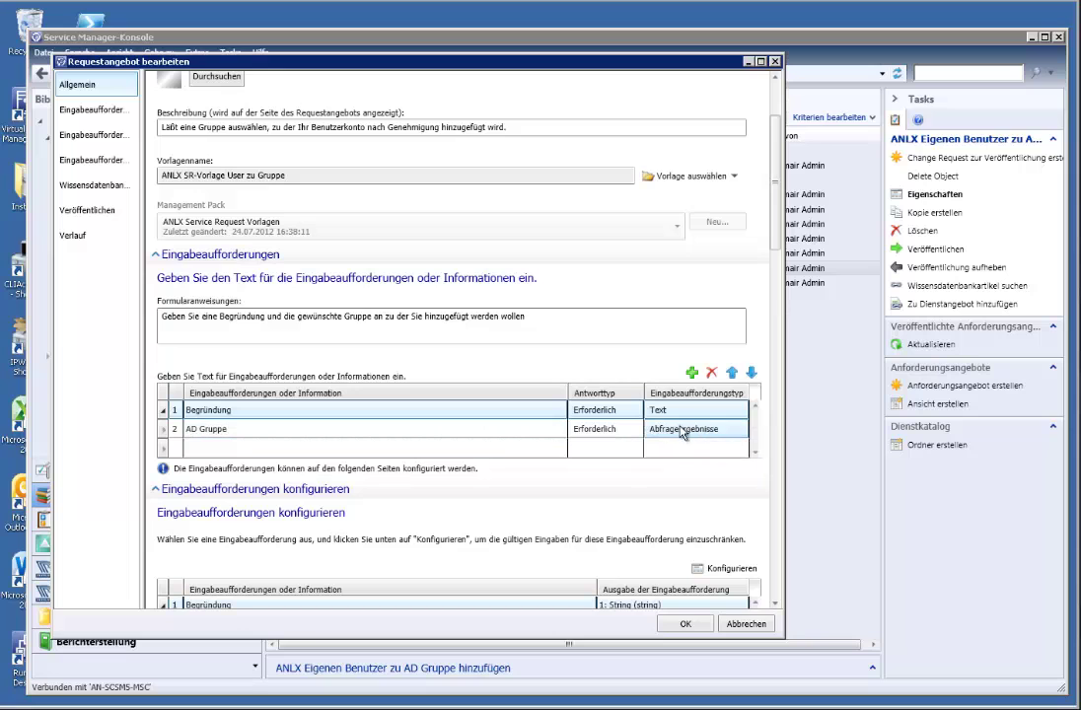
{"action": "left_click_drag", "start_coordinate": [779, 248], "coordinate": [779, 311]}
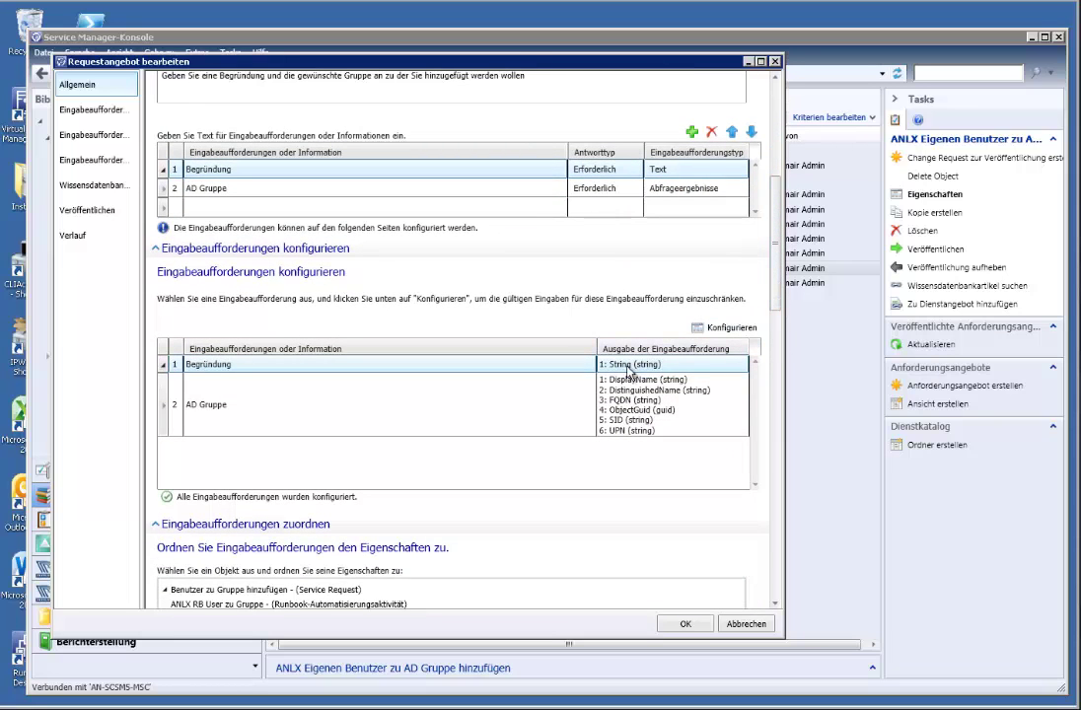
{"action": "left_click", "coordinate": [725, 333]}
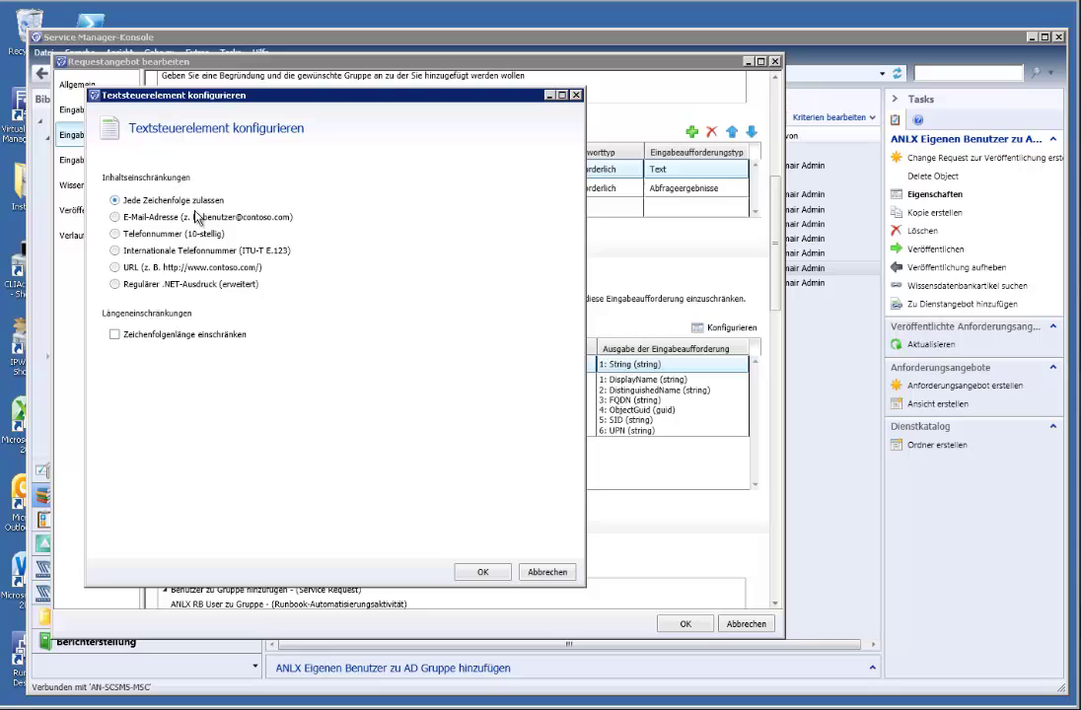
{"action": "left_click", "coordinate": [114, 336]}
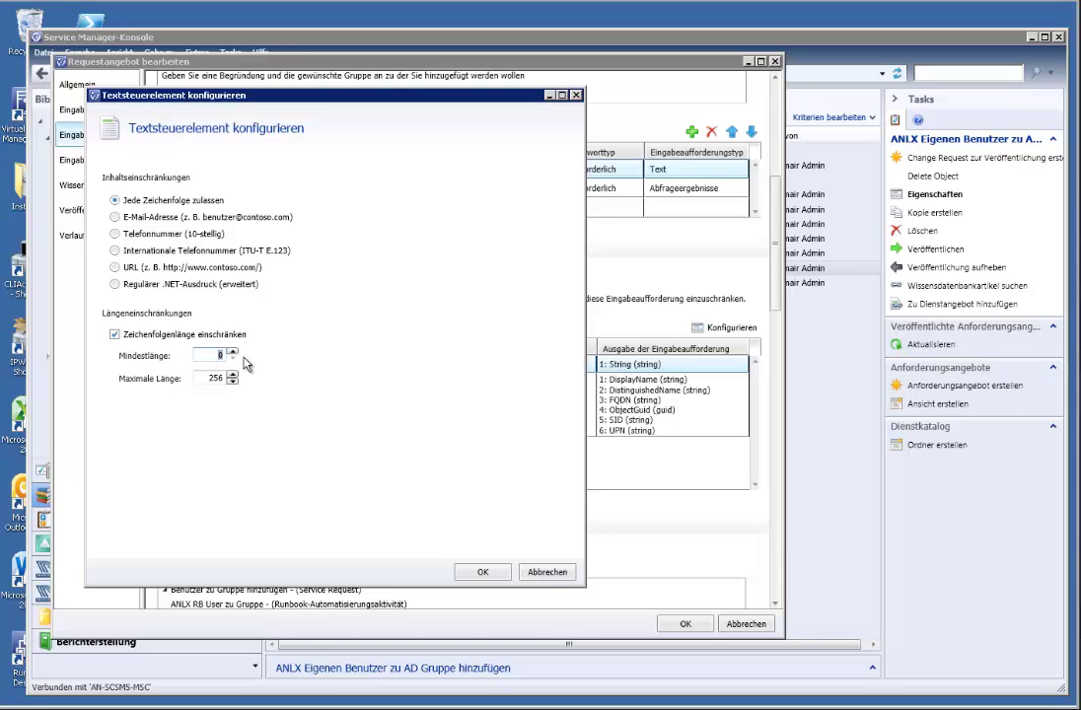
{"action": "type", "text": "1"}
{"action": "left_click", "coordinate": [549, 573]}
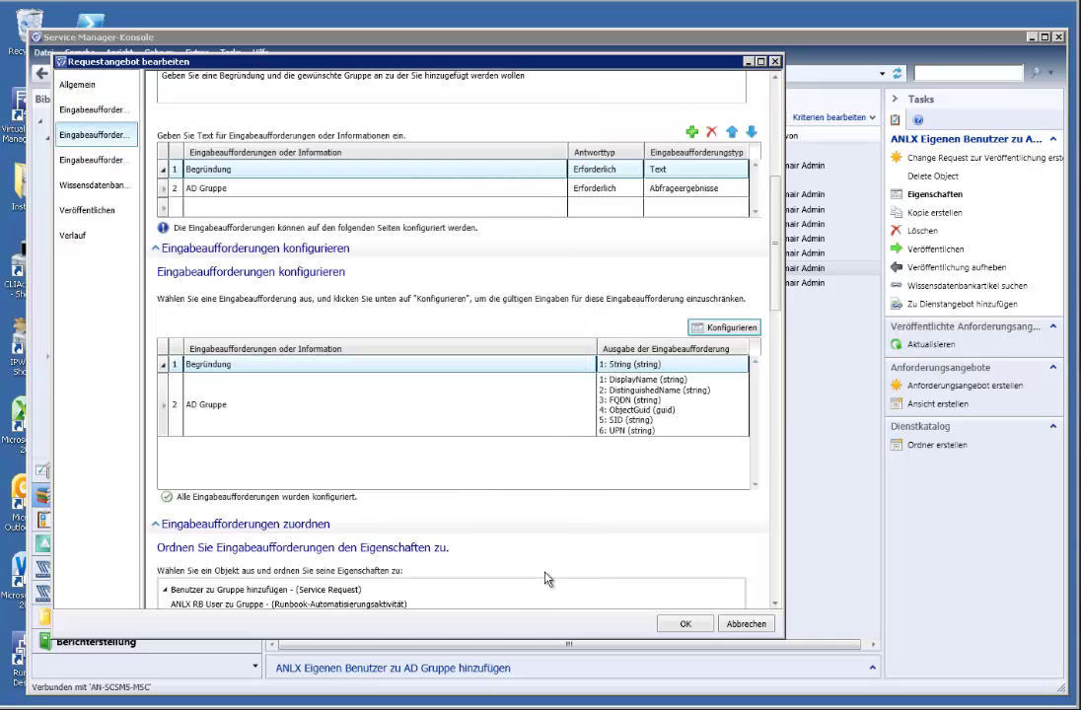
{"action": "left_click", "coordinate": [693, 409]}
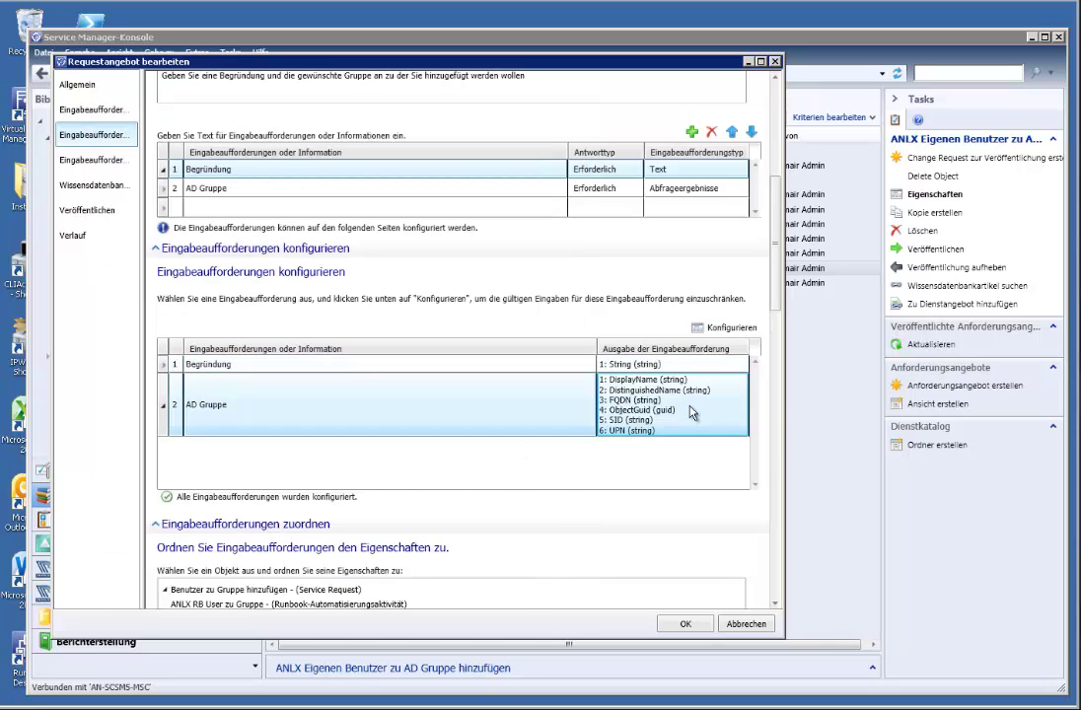
{"action": "left_click", "coordinate": [724, 328]}
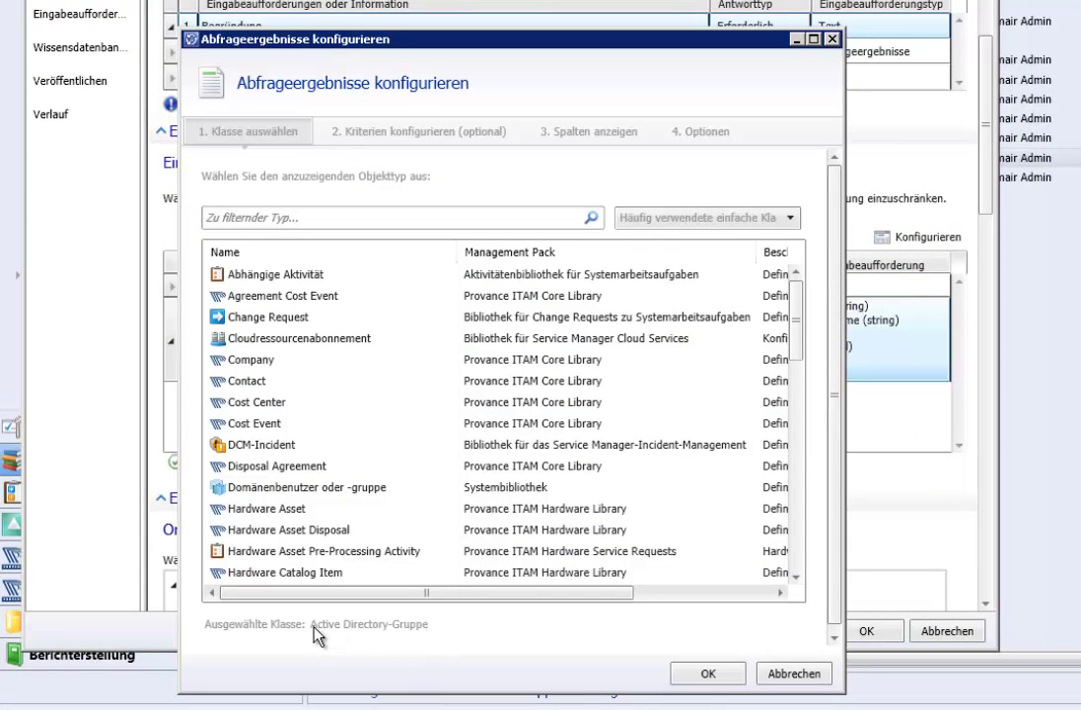
{"action": "left_click", "coordinate": [431, 132]}
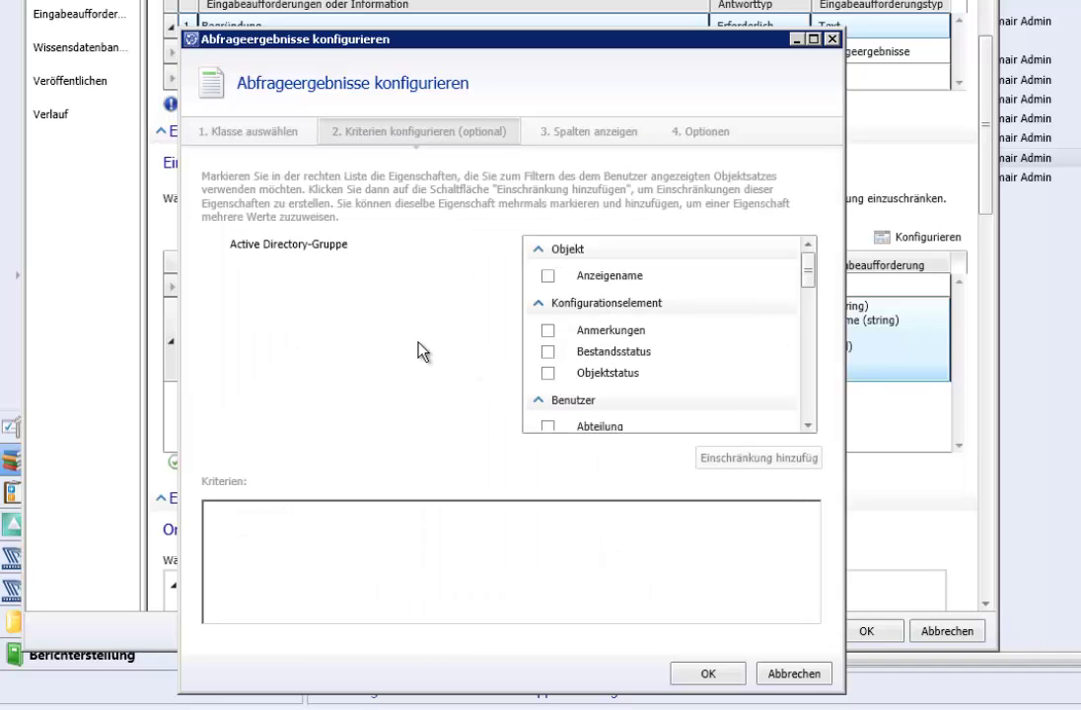
{"action": "left_click", "coordinate": [576, 131]}
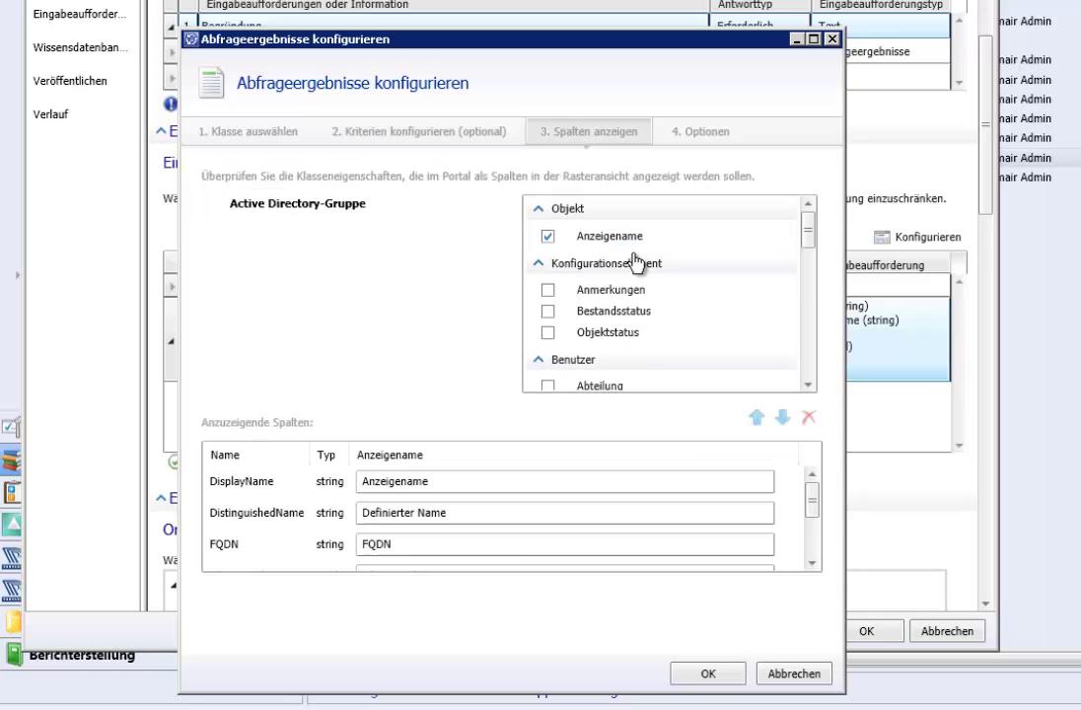
{"action": "left_click", "coordinate": [442, 508]}
{"action": "left_click_drag", "start_coordinate": [809, 506], "coordinate": [817, 549]}
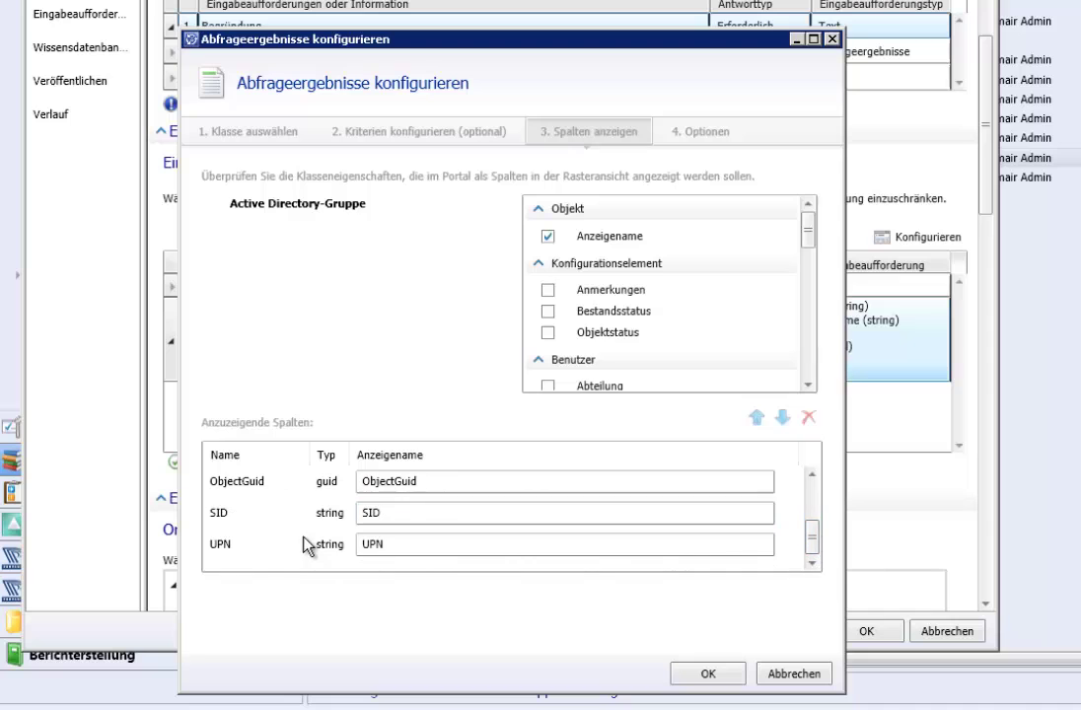
{"action": "left_click", "coordinate": [706, 139]}
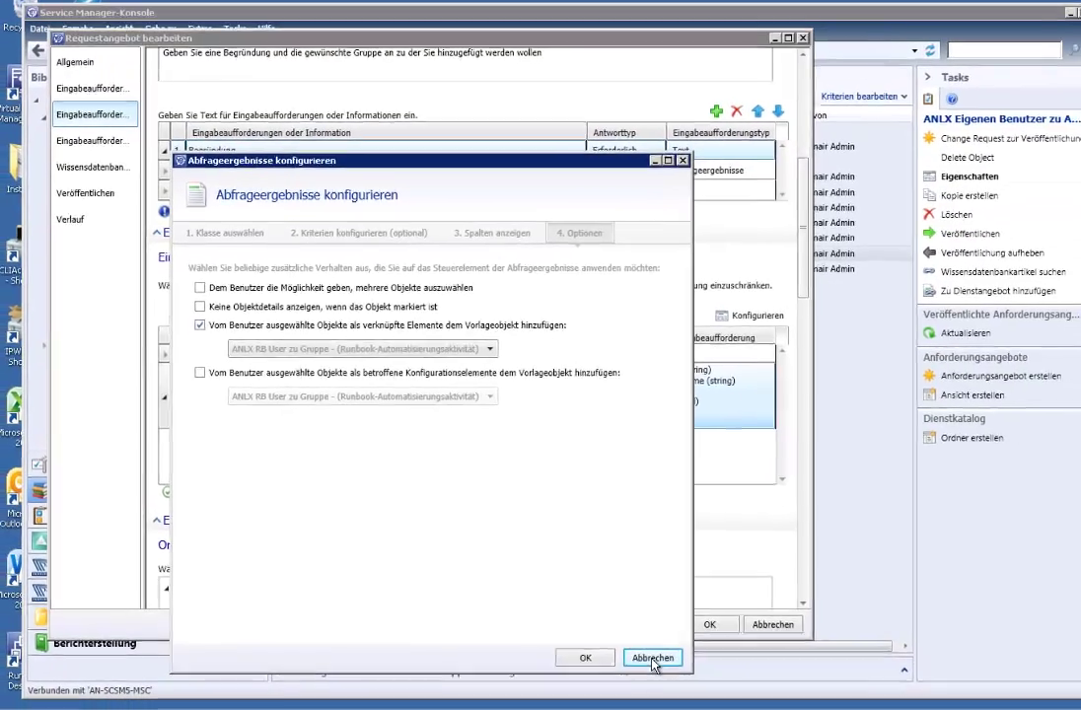
{"action": "left_click", "coordinate": [794, 675]}
{"action": "left_click_drag", "start_coordinate": [776, 288], "coordinate": [782, 362]}
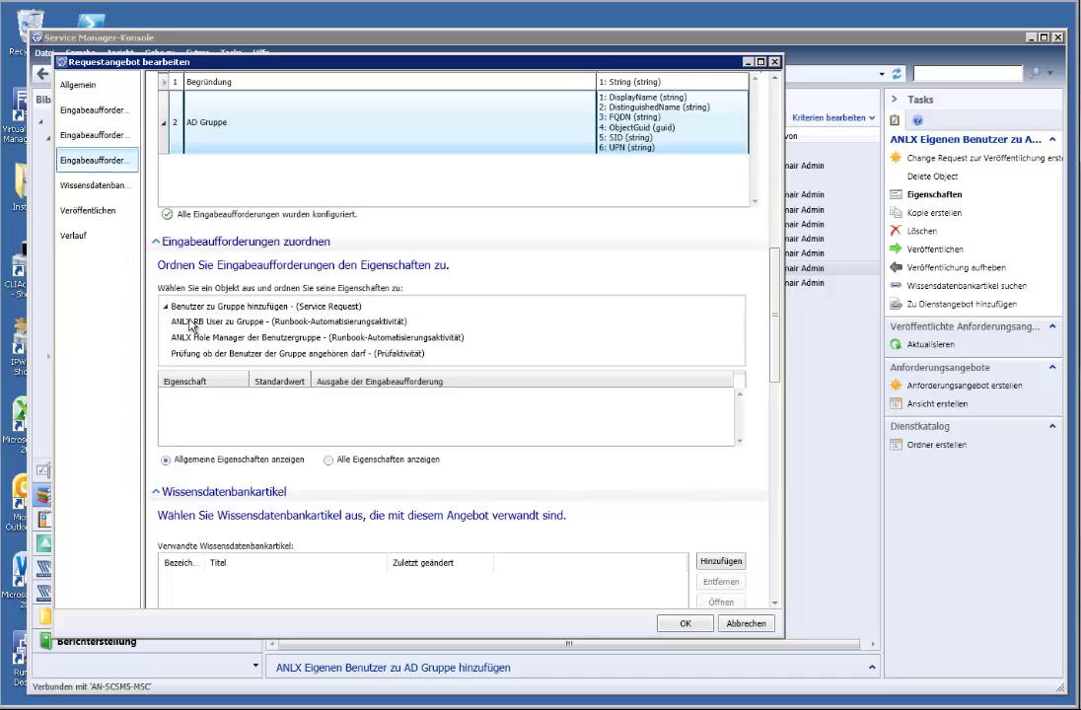
{"action": "left_click", "coordinate": [191, 324]}
{"action": "left_click", "coordinate": [197, 337]}
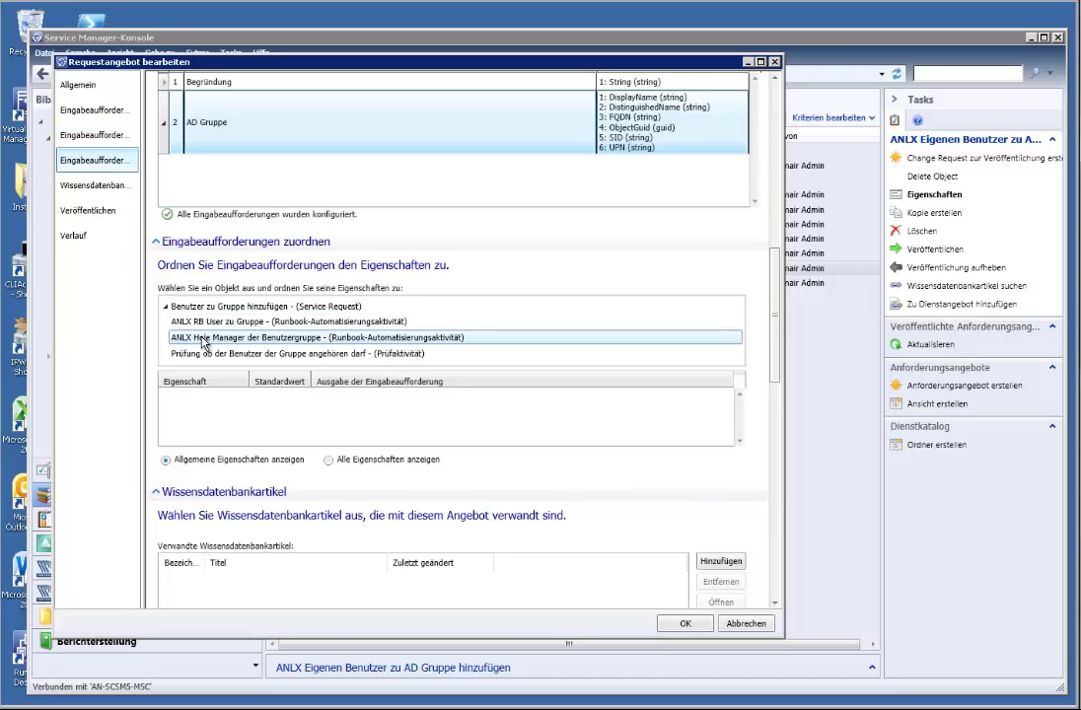
{"action": "left_click", "coordinate": [202, 355]}
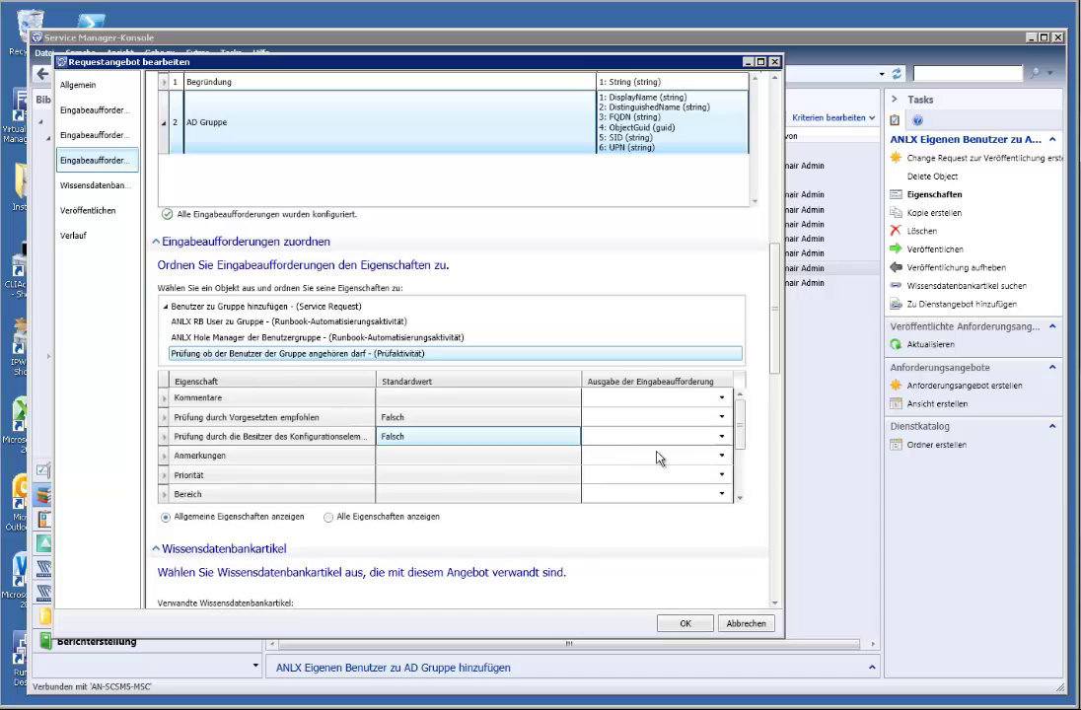
{"action": "left_click_drag", "start_coordinate": [742, 441], "coordinate": [742, 489]}
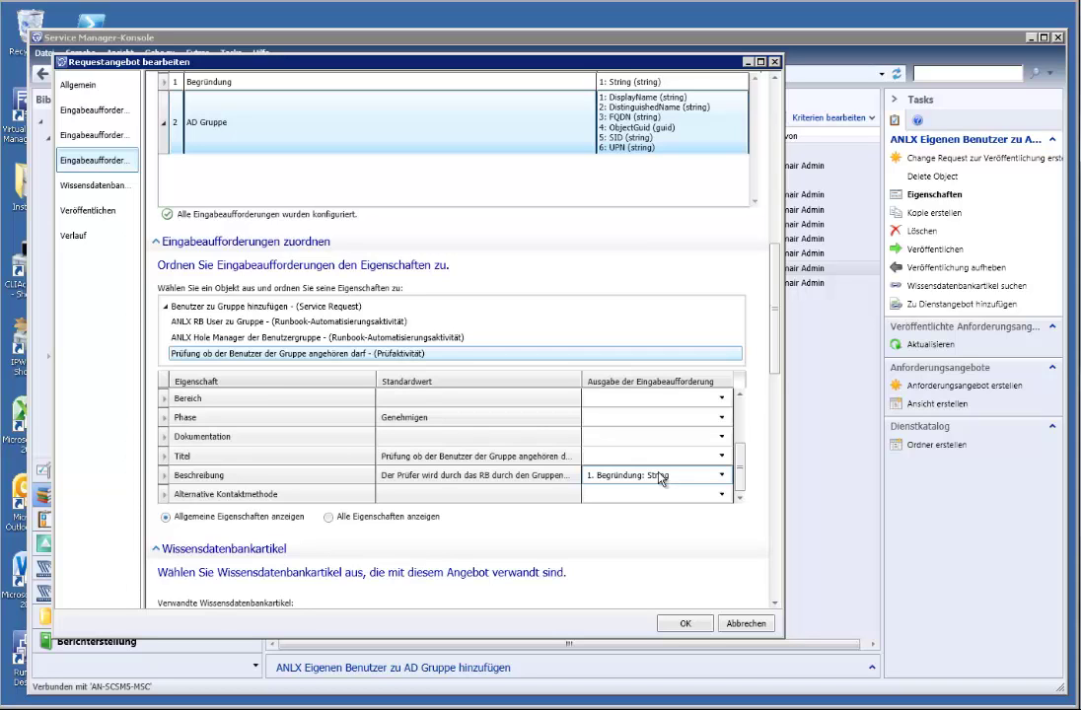
{"action": "left_click_drag", "start_coordinate": [779, 359], "coordinate": [779, 389]}
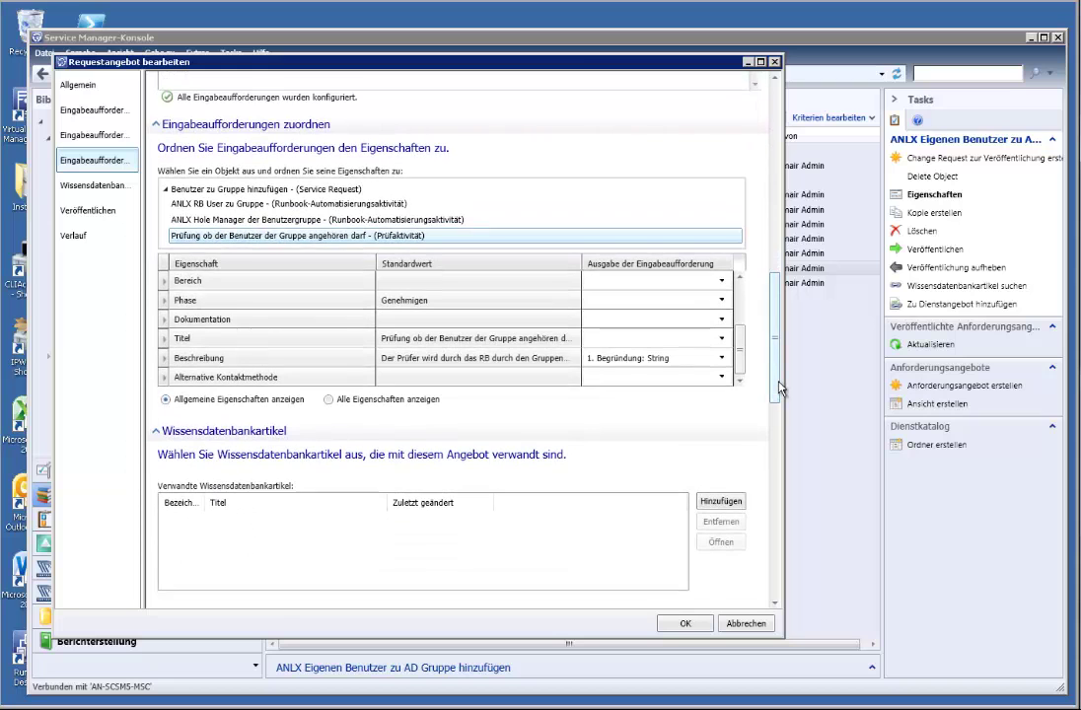
{"action": "scroll", "coordinate": [774, 357], "scroll_direction": "up", "scroll_amount": 5}
{"action": "scroll", "coordinate": [720, 274], "scroll_direction": "up", "scroll_amount": 1}
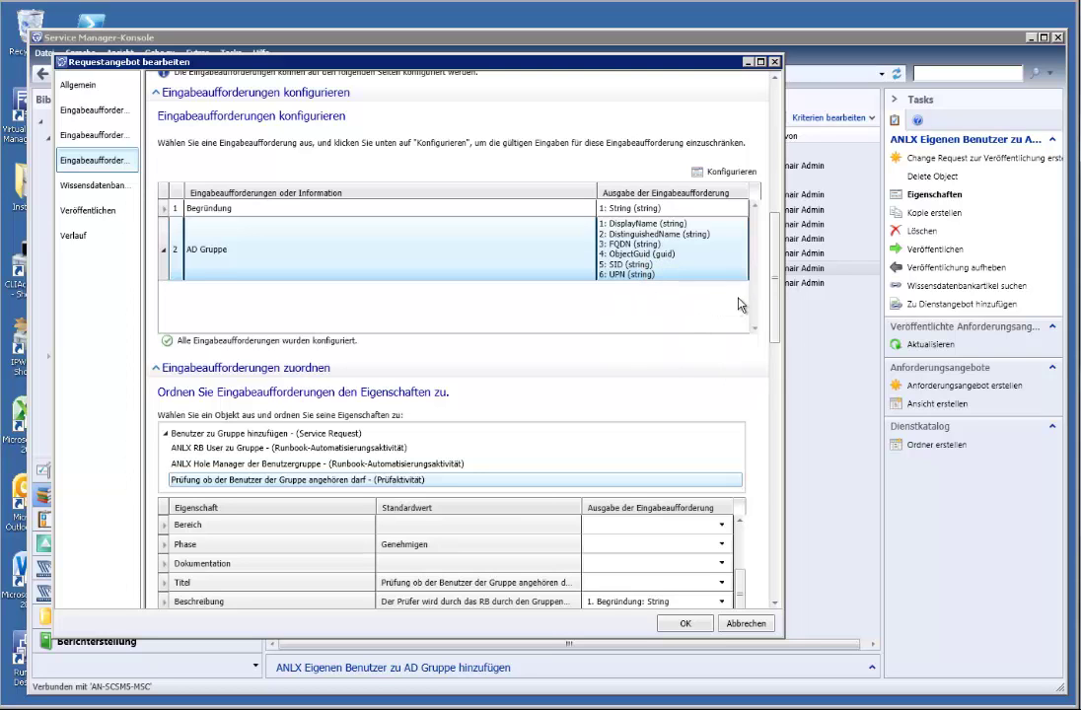
Step: Save the 'ANLX Eigenen Benutzer zu AD Gruppe hinzufügen' offering, keeping its status Veröffentlicht
{"action": "left_click_drag", "start_coordinate": [778, 299], "coordinate": [781, 570]}
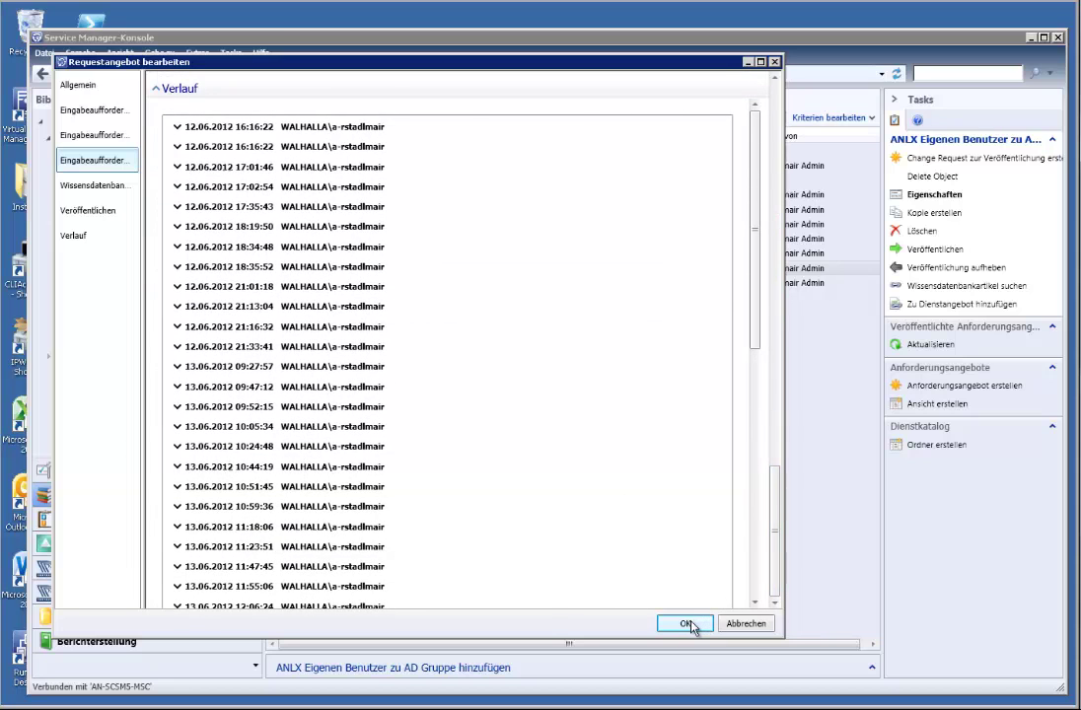
{"action": "left_click", "coordinate": [689, 624]}
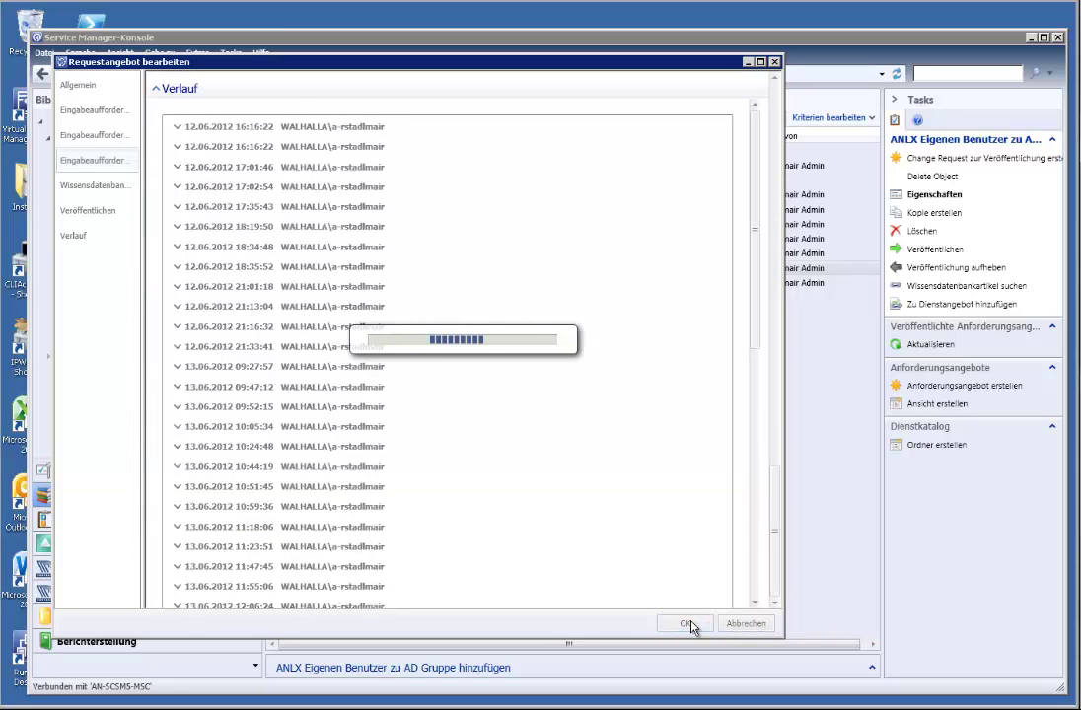